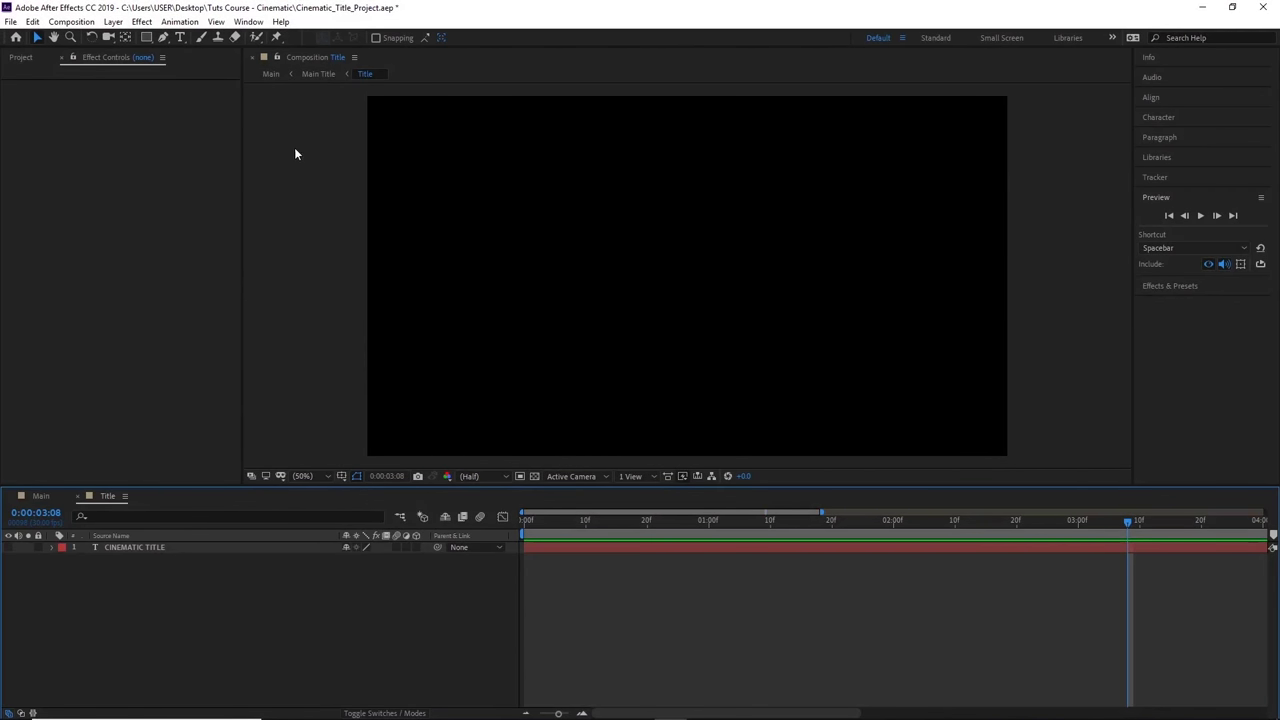
Step: Make a new composition called Smoke at 1920×1080, 30 fps and 10 seconds long
{"action": "left_click", "coordinate": [80, 22]}
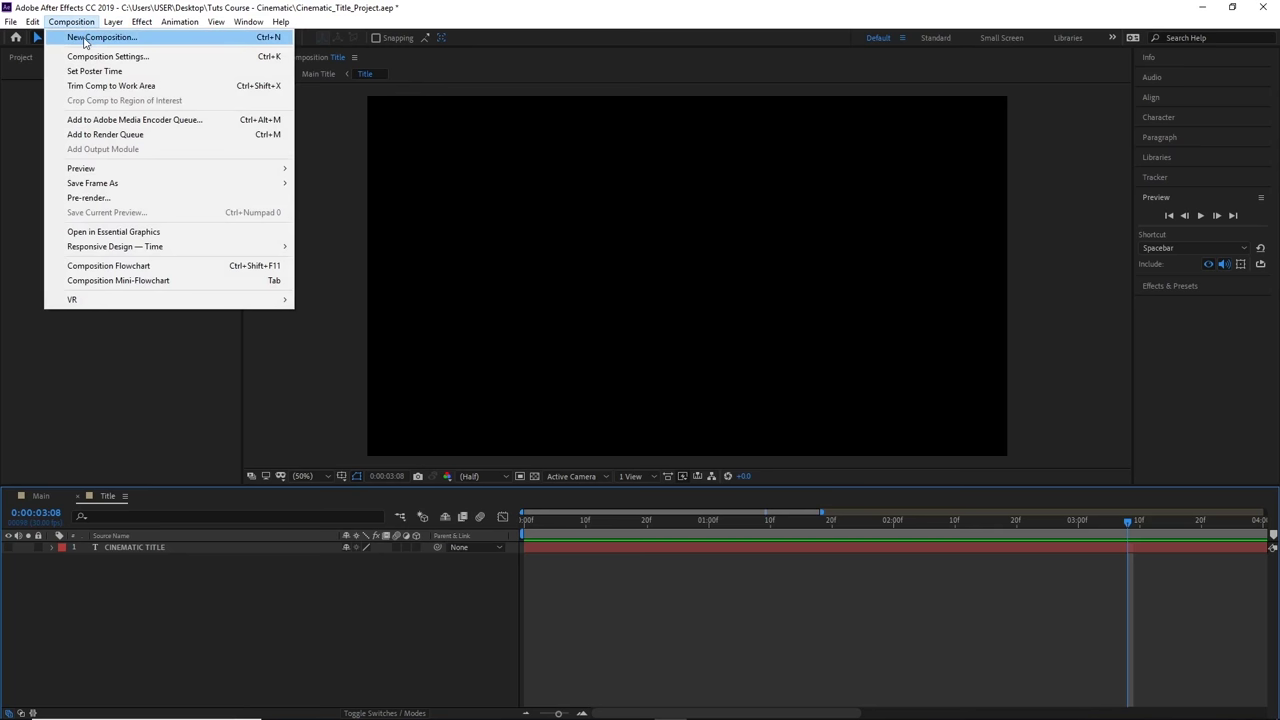
{"action": "left_click", "coordinate": [270, 37]}
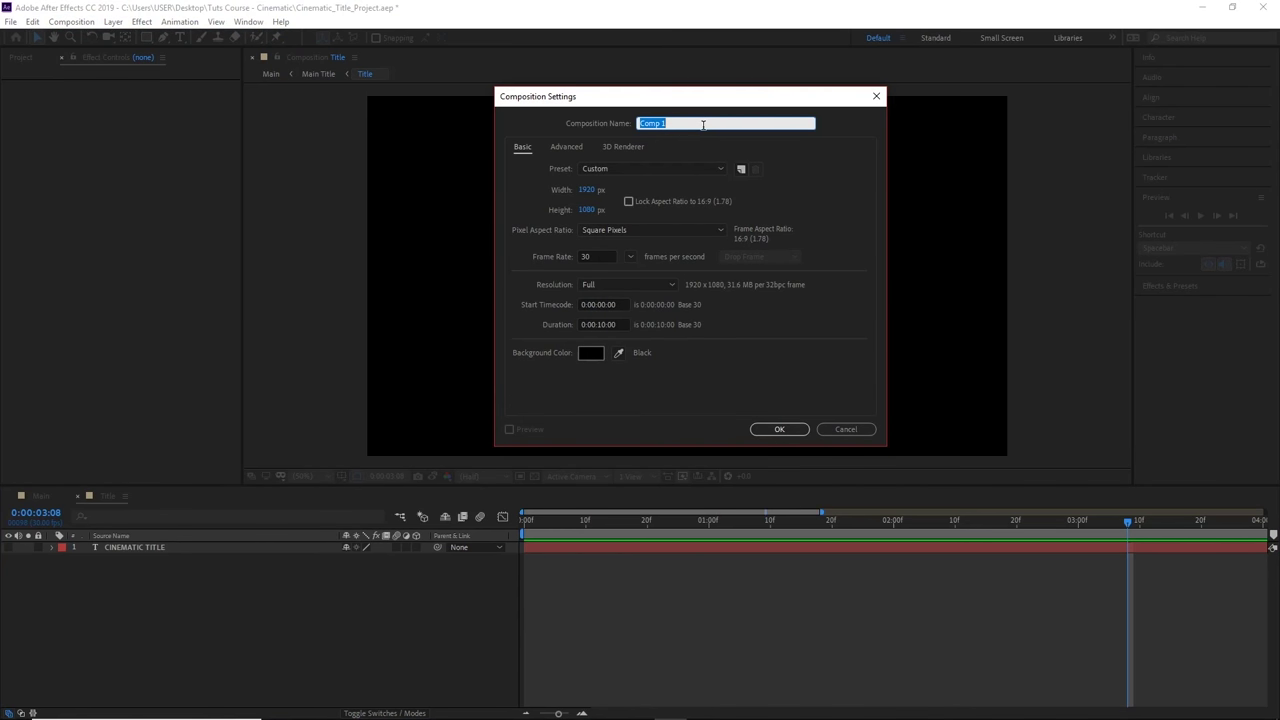
{"action": "type", "text": "Smoke"}
{"action": "left_click", "coordinate": [775, 432]}
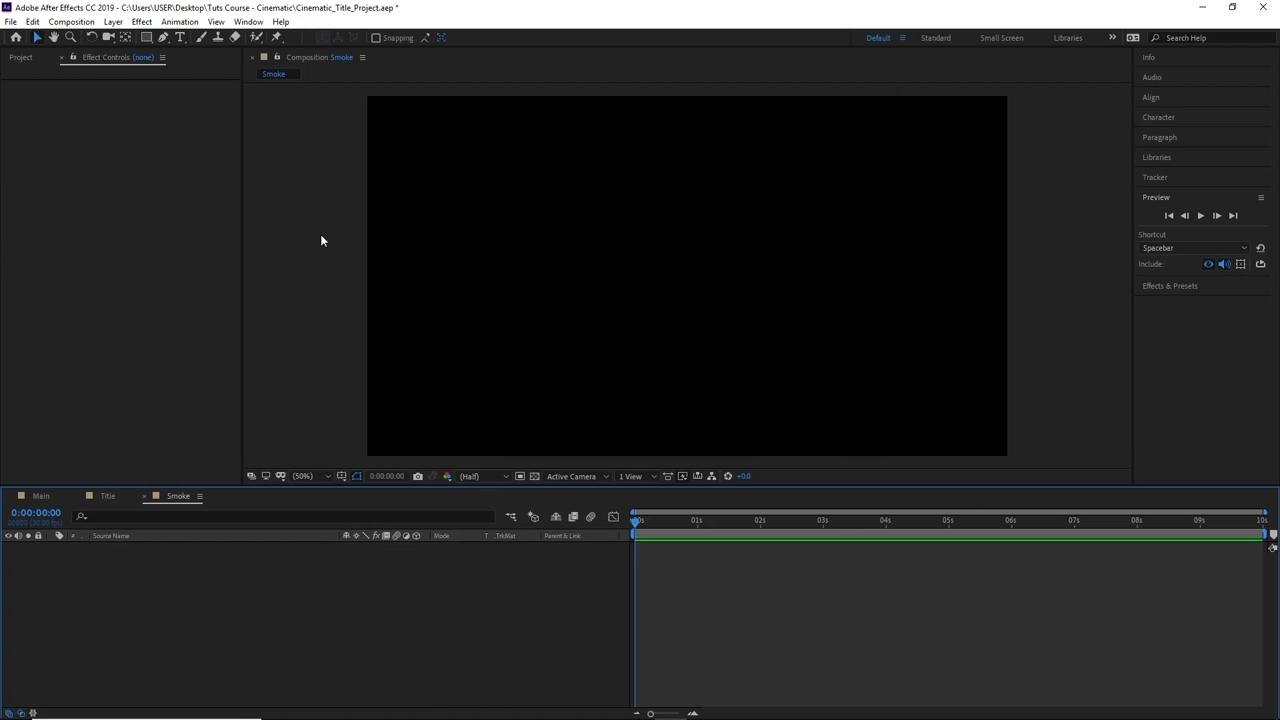
Step: Add a black, comp-sized solid layer named BG via Layer > New > Solid
{"action": "left_click", "coordinate": [114, 24]}
{"action": "mouse_move", "coordinate": [130, 37]}
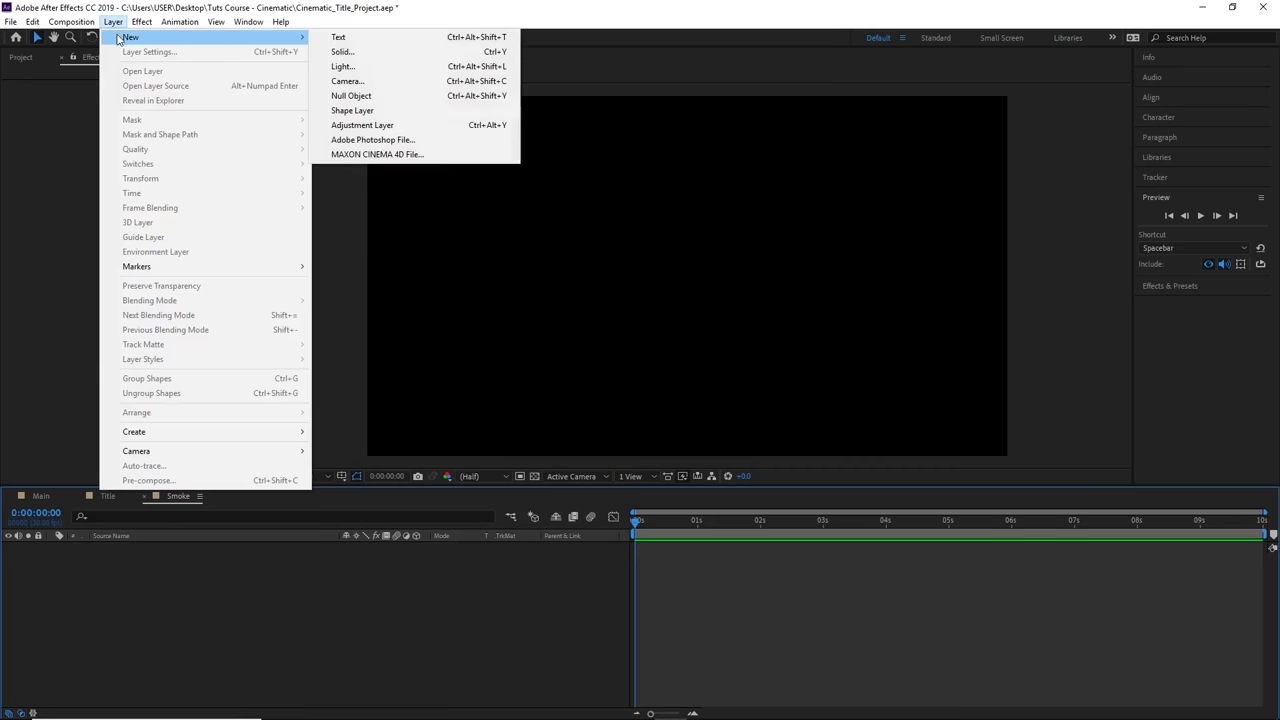
{"action": "left_click", "coordinate": [390, 52]}
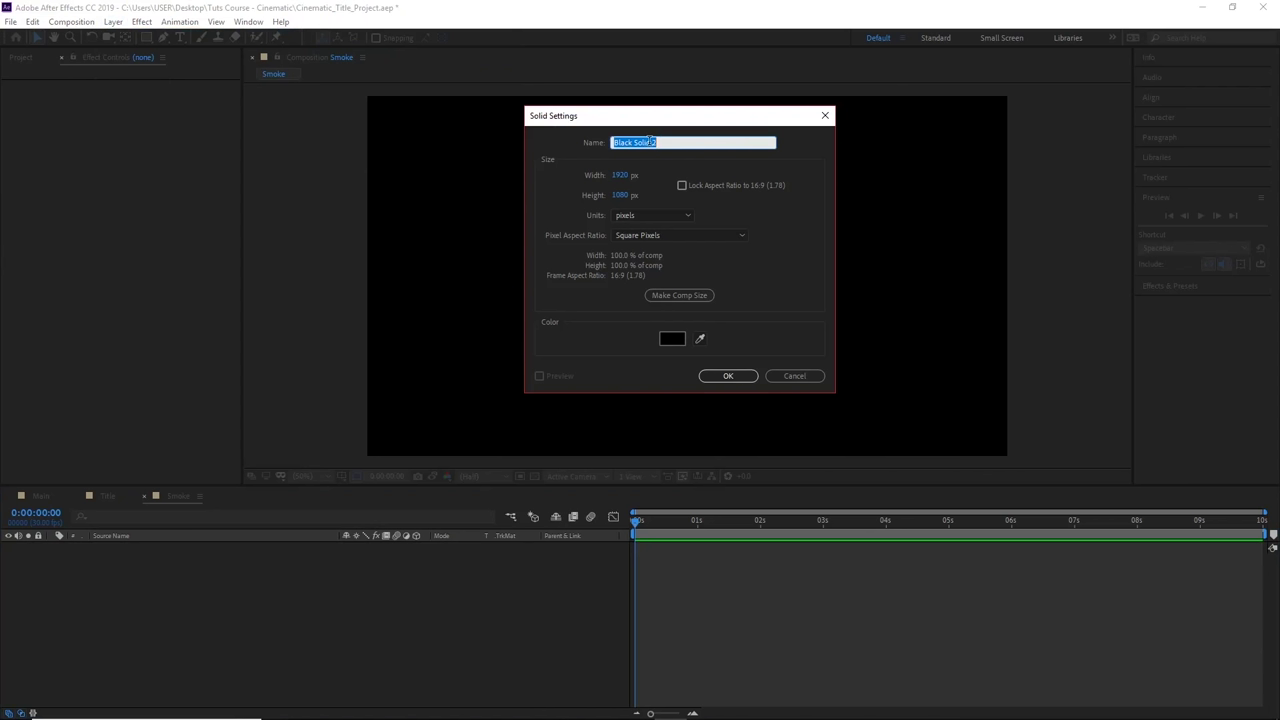
{"action": "type", "text": "BG"}
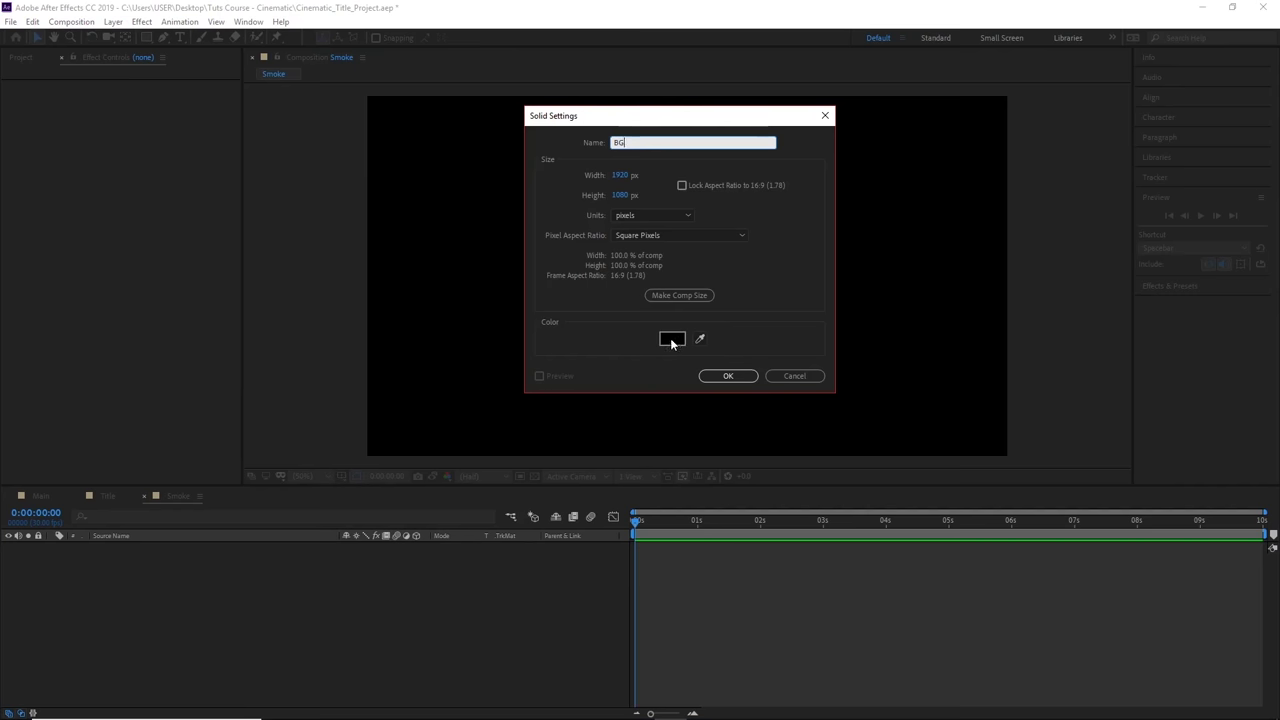
{"action": "left_click", "coordinate": [716, 377]}
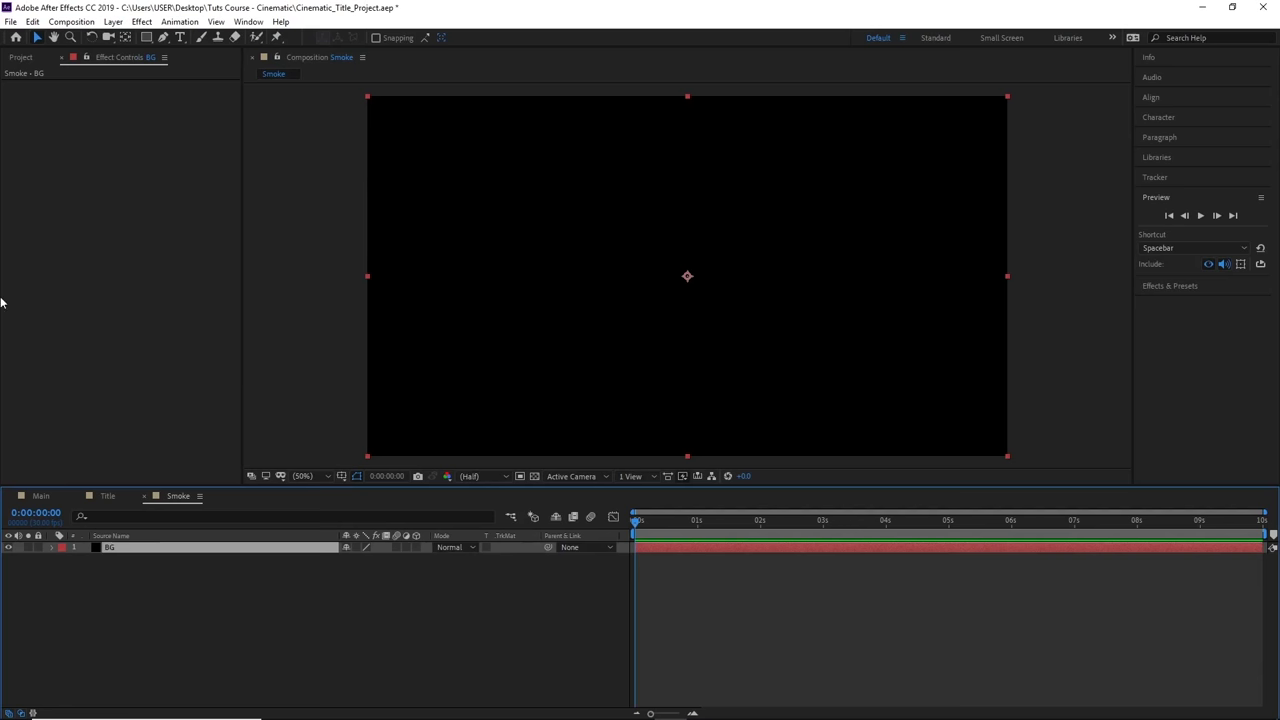
Step: Duplicate the BG layer and rename the top copy 'Fractal Noise 01'
{"action": "left_click", "coordinate": [32, 21]}
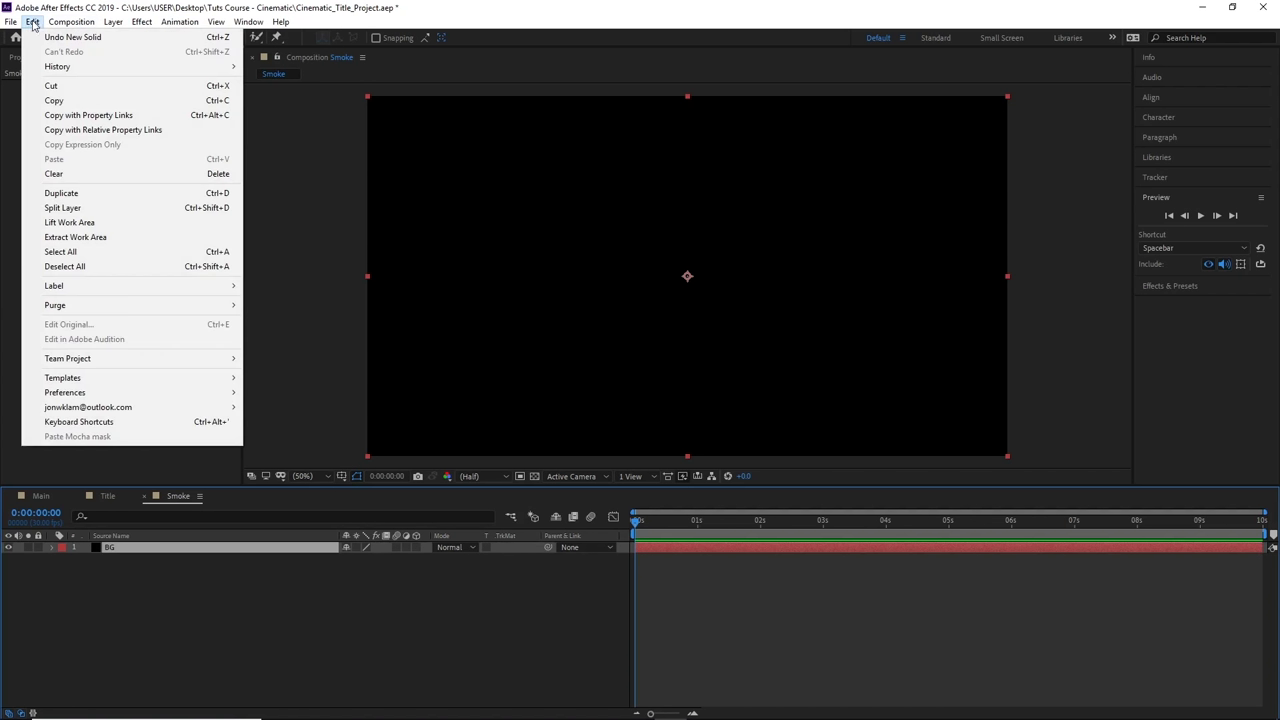
{"action": "left_click", "coordinate": [204, 195]}
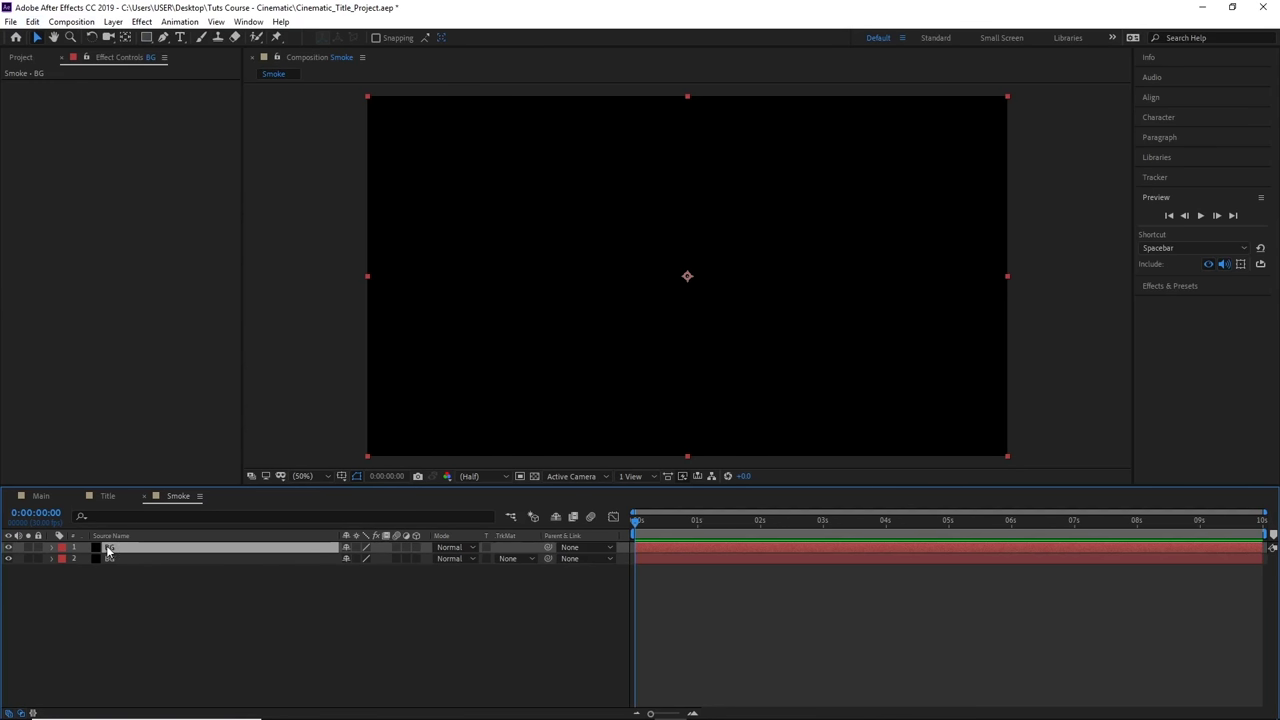
{"action": "key", "text": "Return"}
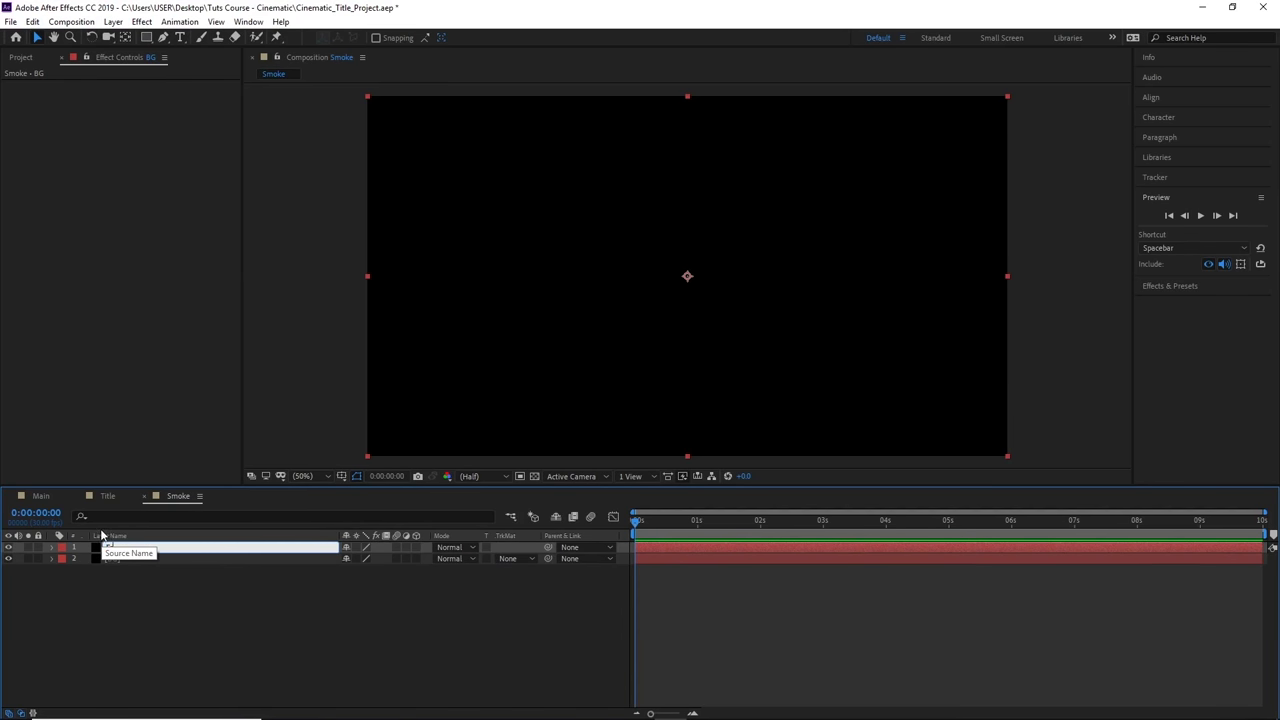
{"action": "type", "text": "Fractal"}
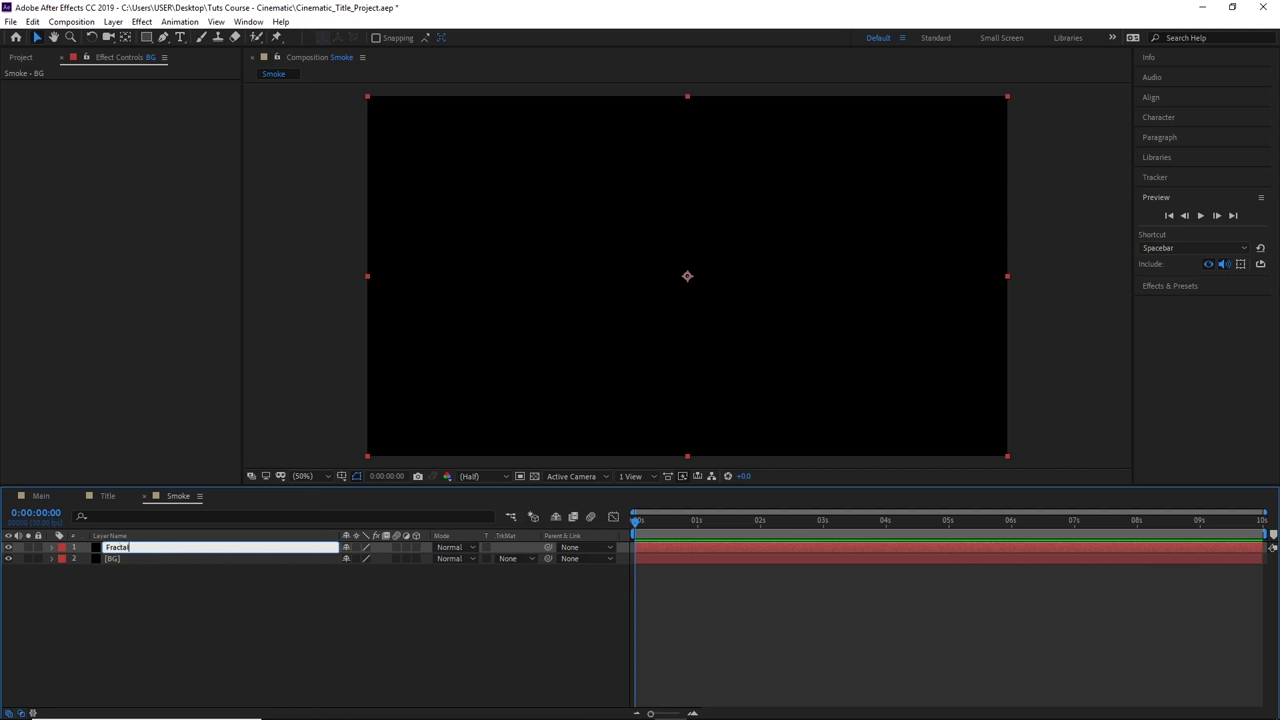
{"action": "type", "text": " Noise 01"}
{"action": "key", "text": "Return"}
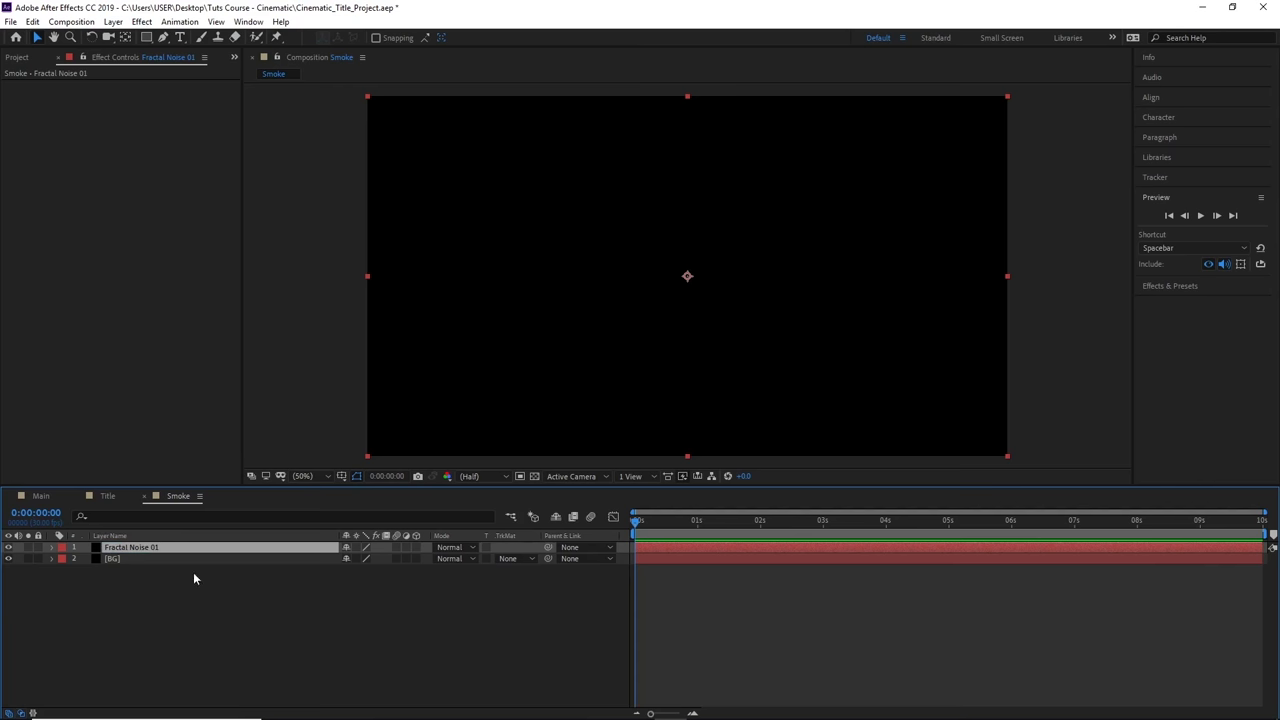
Step: Apply Noise & Grain > Fractal Noise to the Fractal Noise 01 layer
{"action": "left_click", "coordinate": [141, 21]}
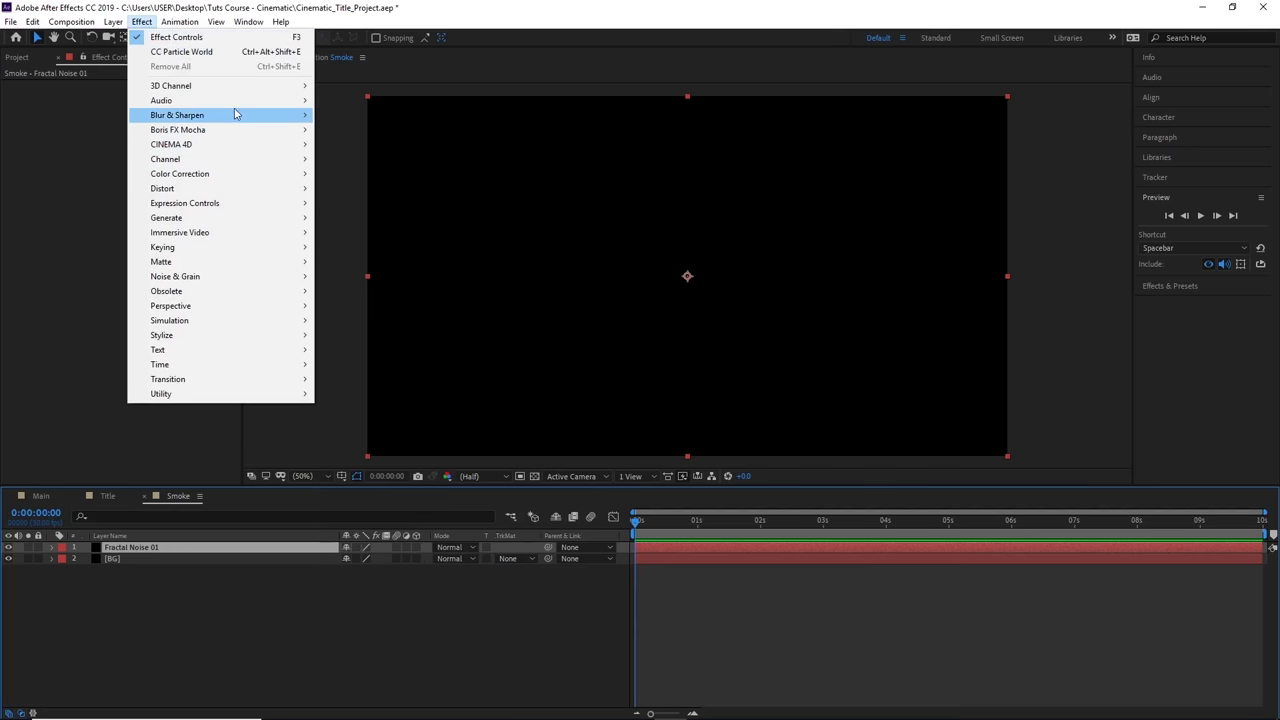
{"action": "mouse_move", "coordinate": [238, 280]}
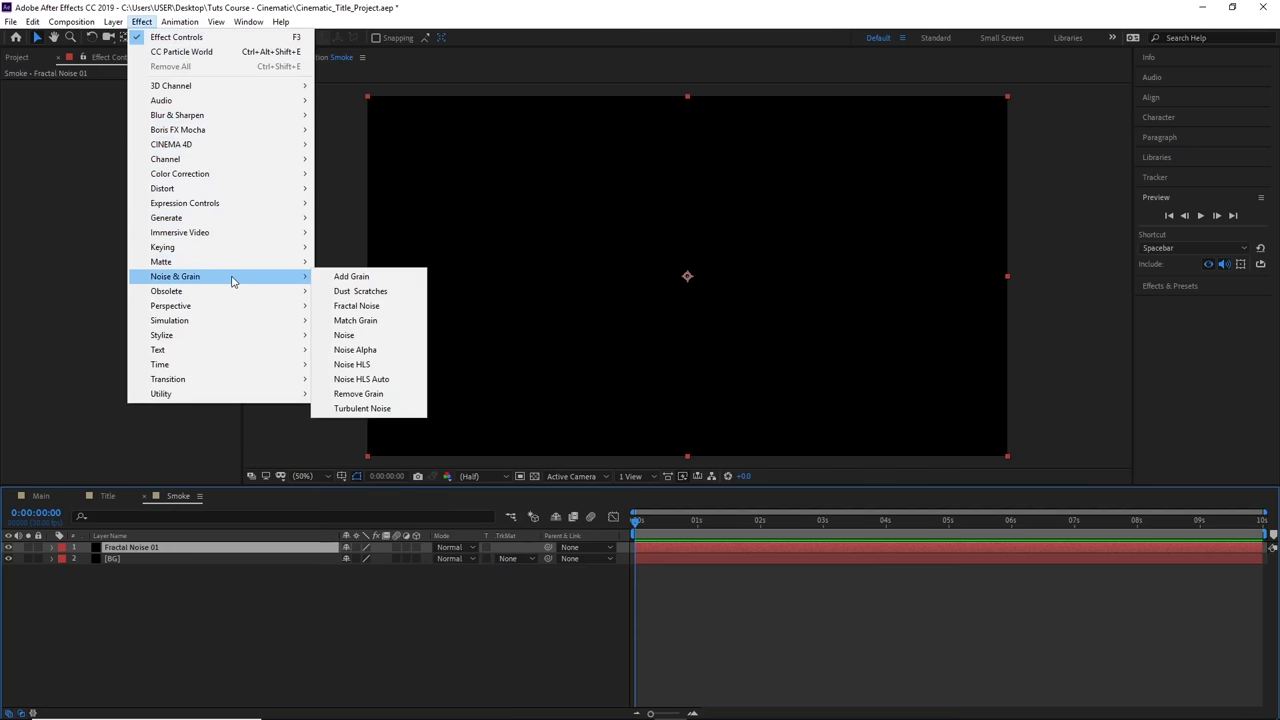
{"action": "left_click", "coordinate": [358, 306]}
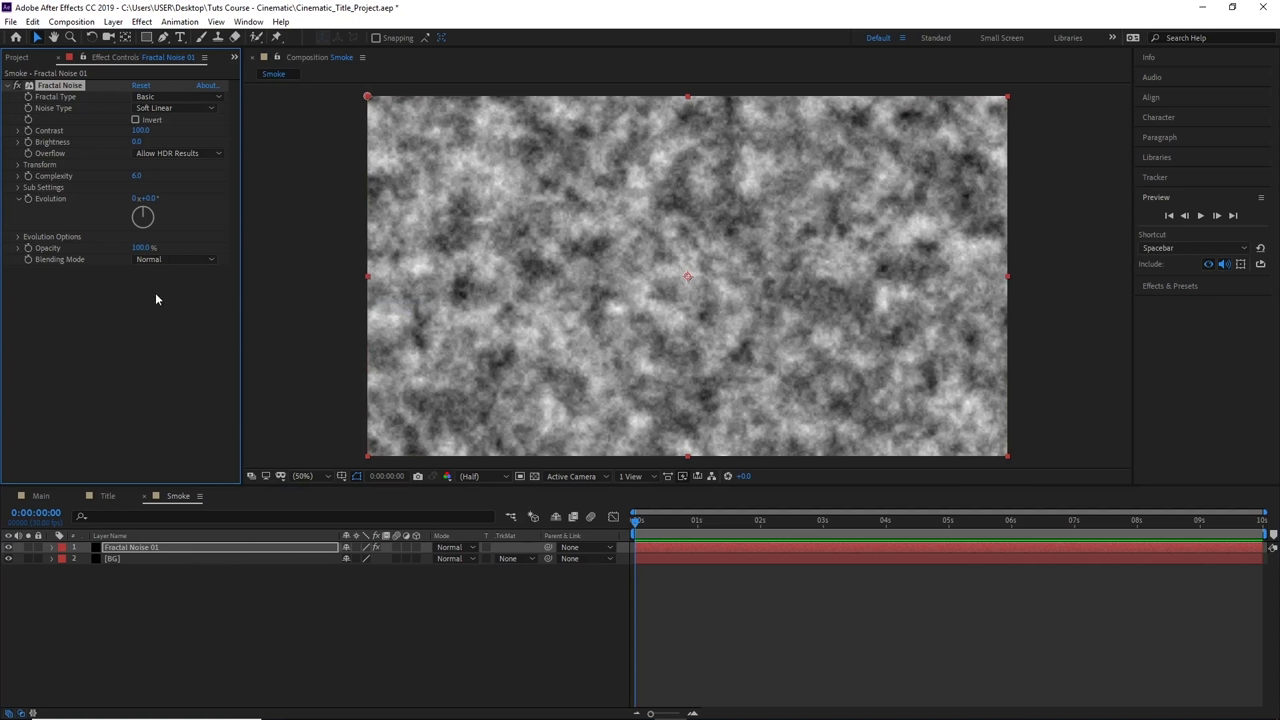
Step: Lower the Fractal Noise Contrast to 75
{"action": "left_click", "coordinate": [141, 130]}
{"action": "type", "text": "75"}
{"action": "key", "text": "Return"}
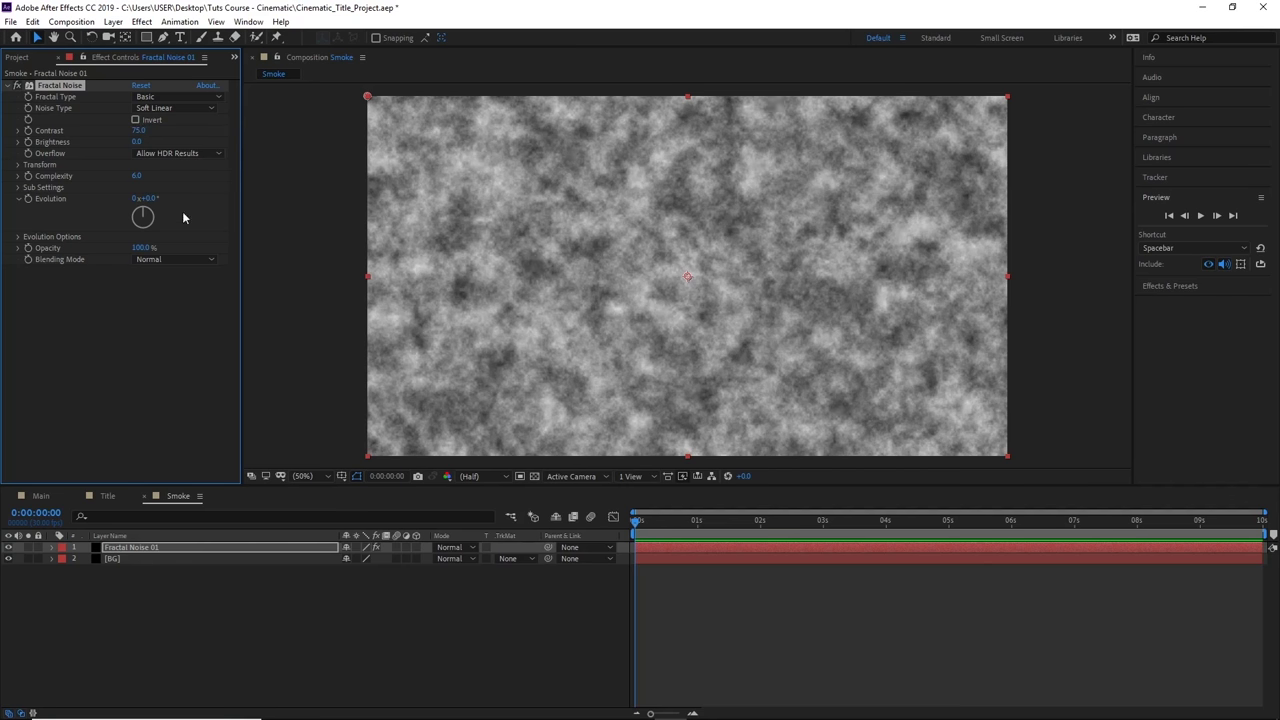
{"action": "mouse_move", "coordinate": [138, 130]}
{"action": "left_mouse_down"}
{"action": "mouse_move", "coordinate": [273, 129]}
{"action": "mouse_move", "coordinate": [139, 132]}
{"action": "left_mouse_up"}
Step: Expand the Fractal Noise Transform settings and try a larger Scale, then return it to 100
{"action": "left_click", "coordinate": [18, 165]}
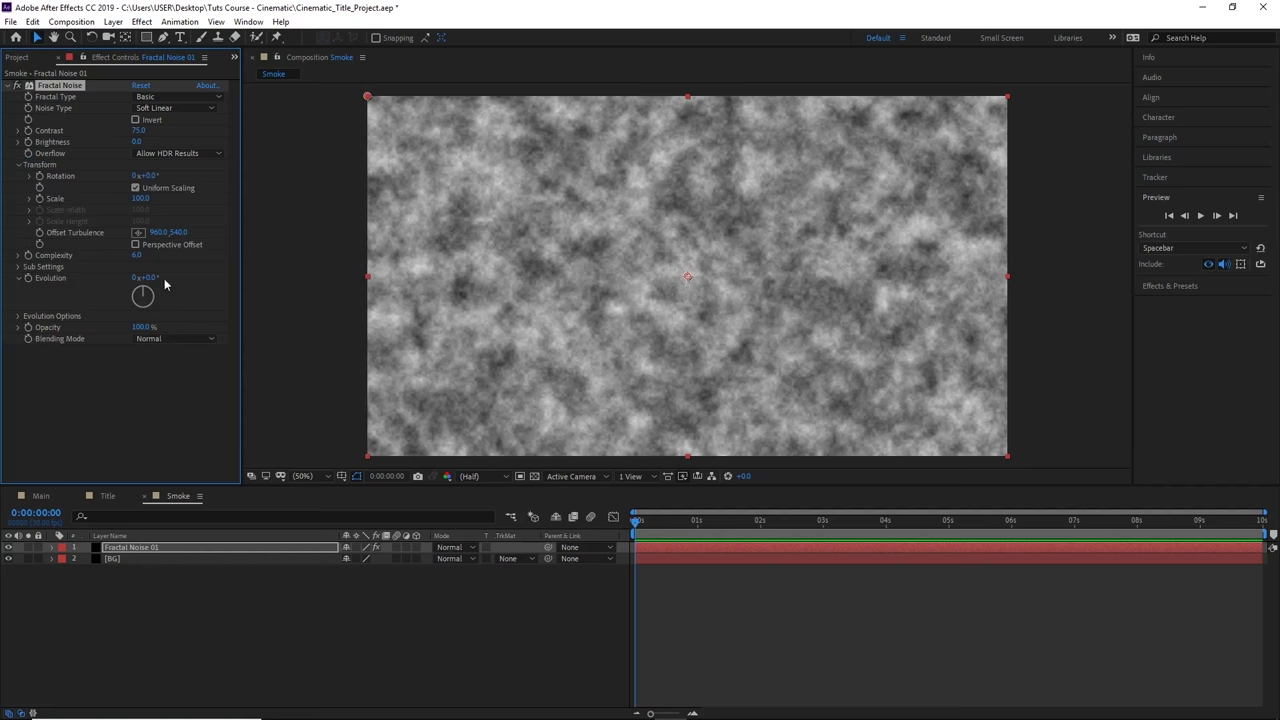
{"action": "mouse_move", "coordinate": [140, 198]}
{"action": "left_mouse_down"}
{"action": "mouse_move", "coordinate": [190, 199]}
{"action": "mouse_move", "coordinate": [140, 198]}
{"action": "left_mouse_up"}
{"action": "left_click", "coordinate": [140, 198]}
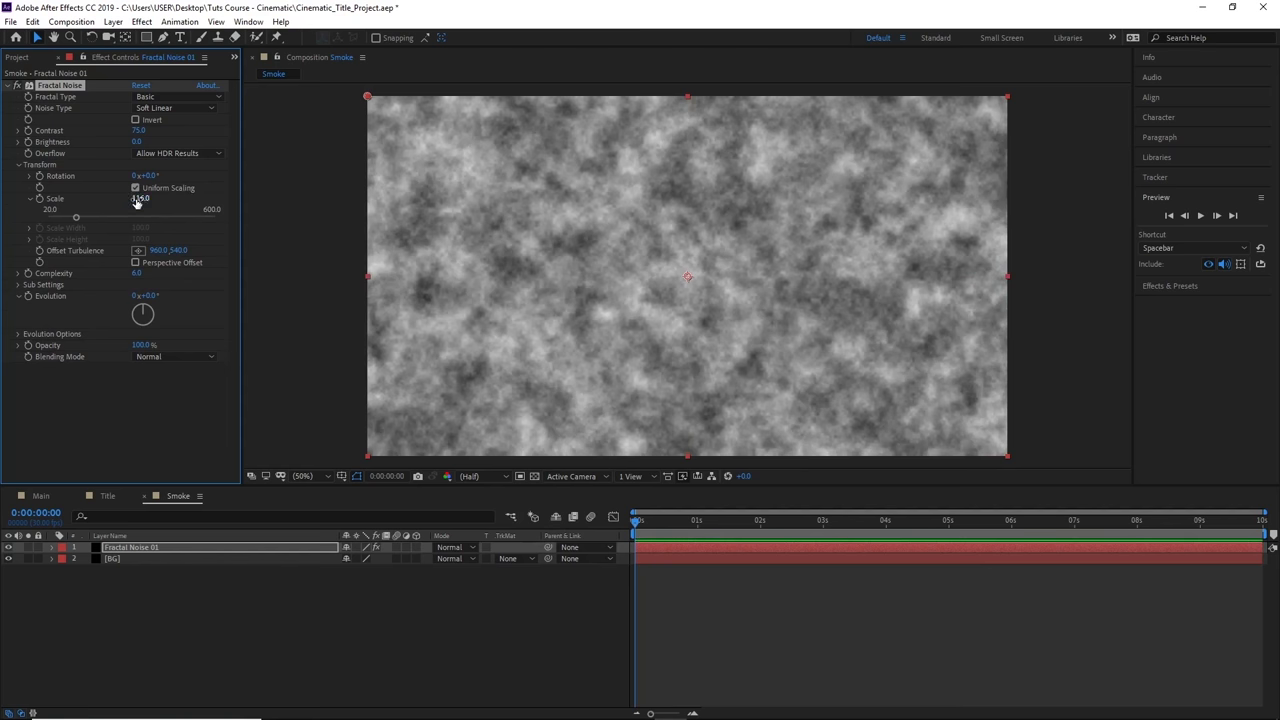
{"action": "type", "text": "100"}
{"action": "key", "text": "Return"}
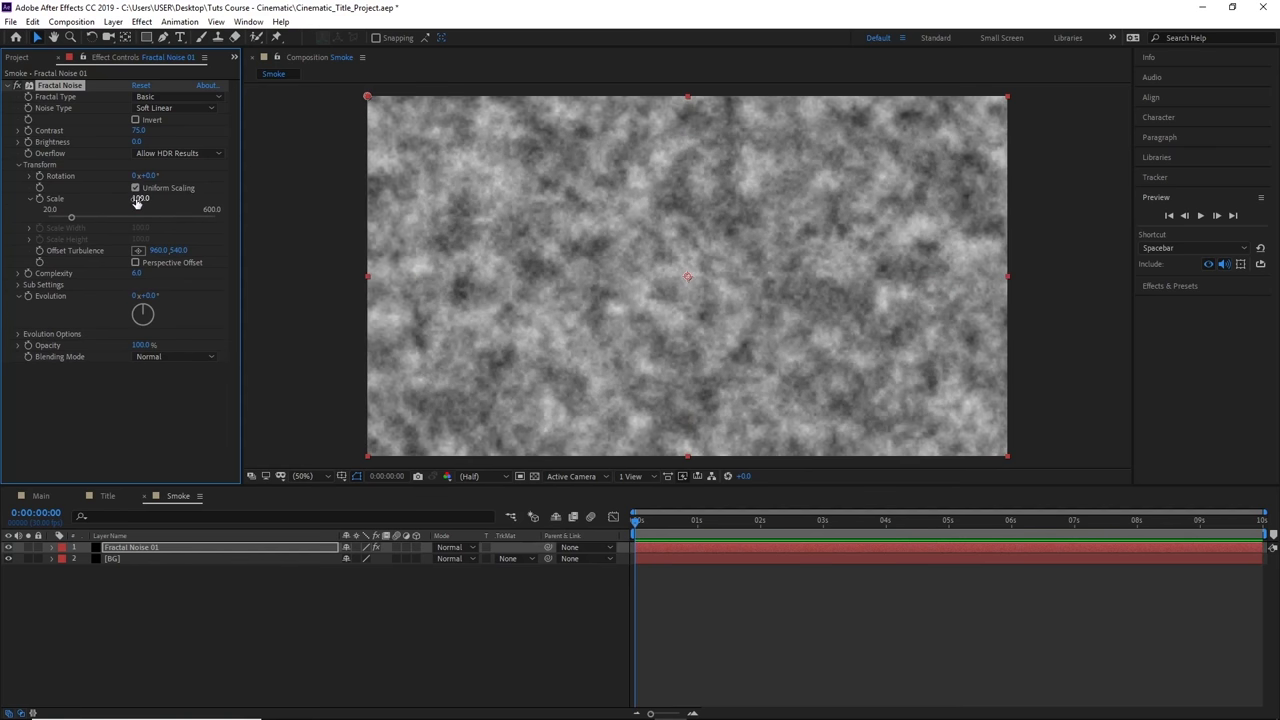
Step: Turn off uniform scaling and set Scale Width 400 and Scale Height 250
{"action": "left_click", "coordinate": [135, 188]}
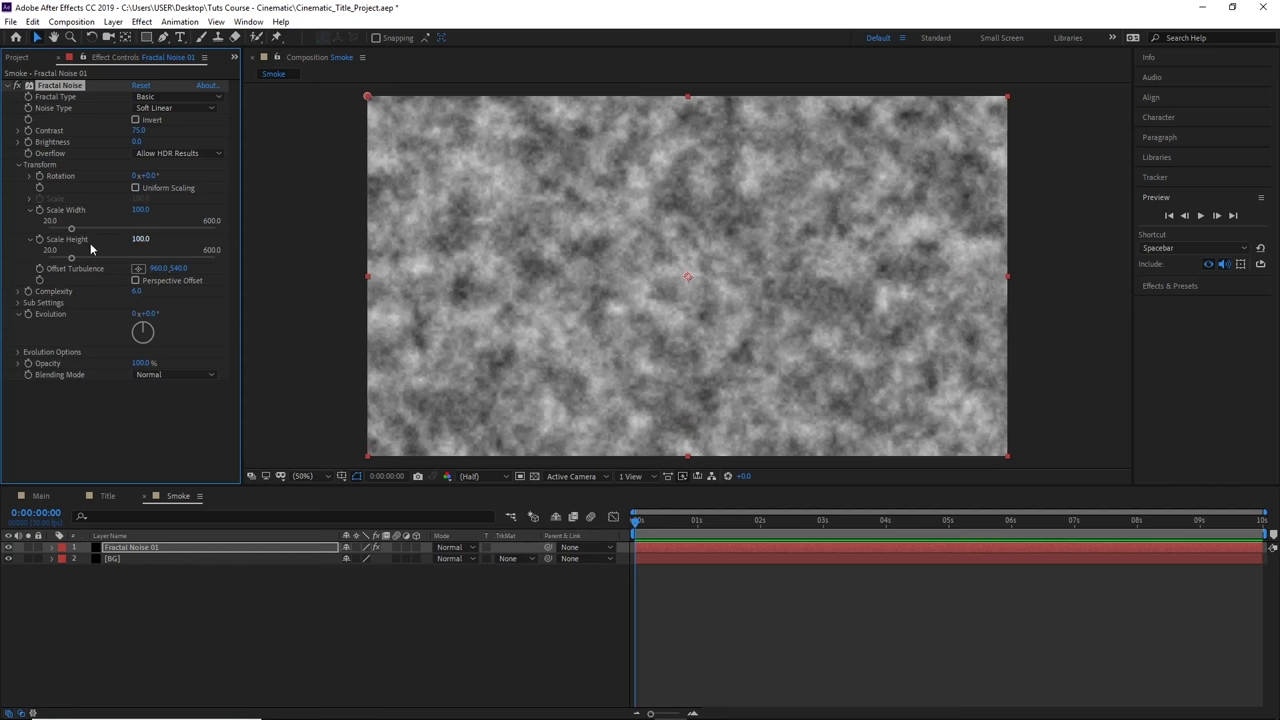
{"action": "type", "text": "190"}
{"action": "key", "text": "Return"}
{"action": "left_click_drag", "start_coordinate": [212, 213], "coordinate": [158, 211]}
{"action": "left_click", "coordinate": [142, 210]}
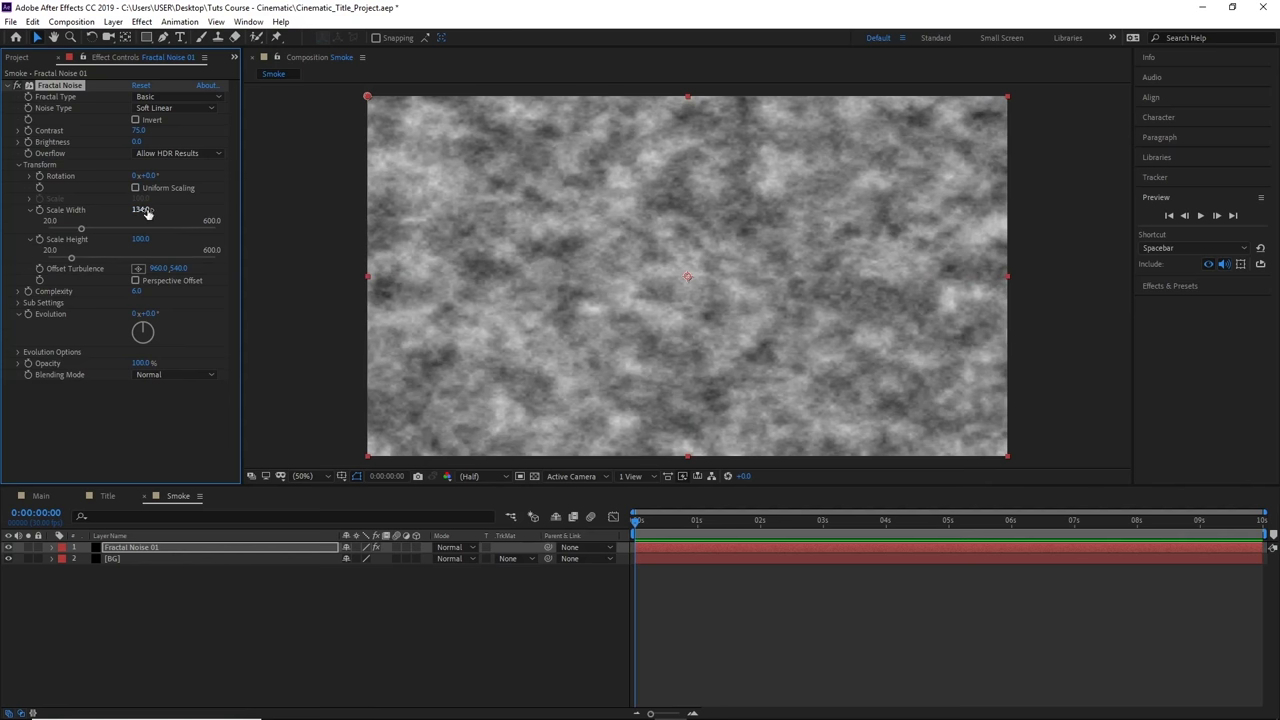
{"action": "type", "text": "400"}
{"action": "key", "text": "Return"}
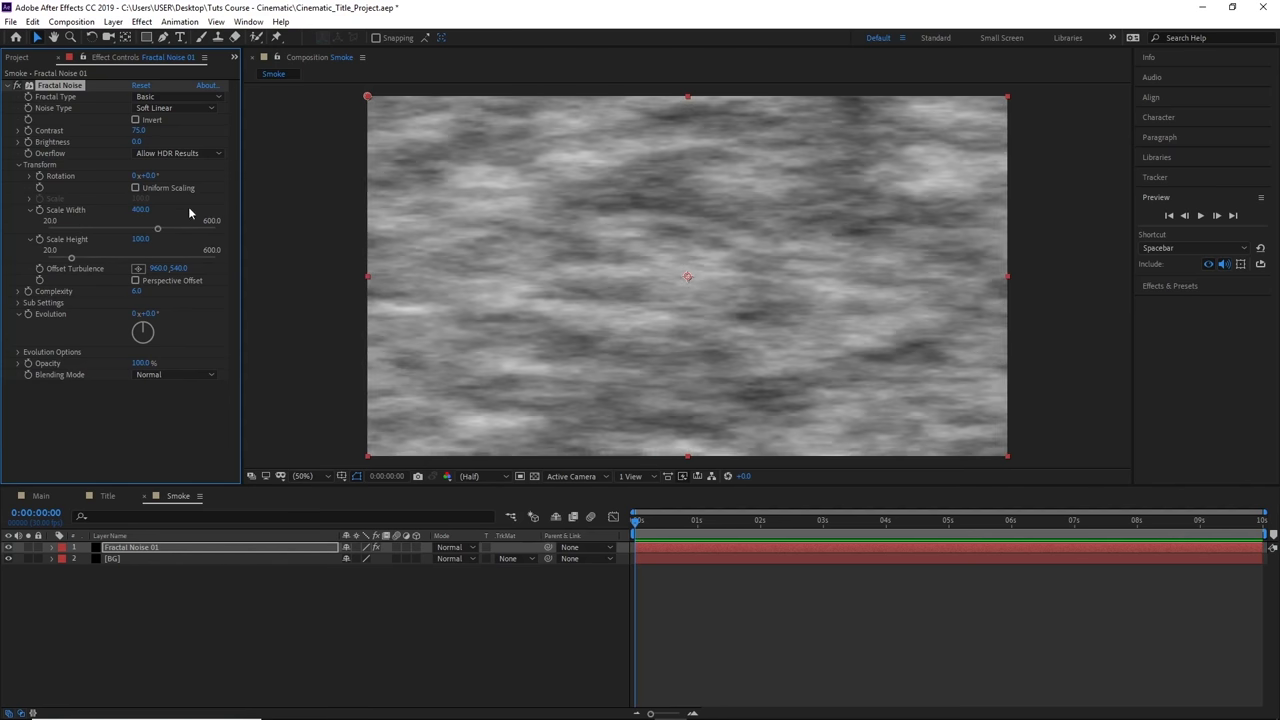
{"action": "left_click", "coordinate": [138, 239]}
{"action": "type", "text": "250"}
{"action": "key", "text": "Return"}
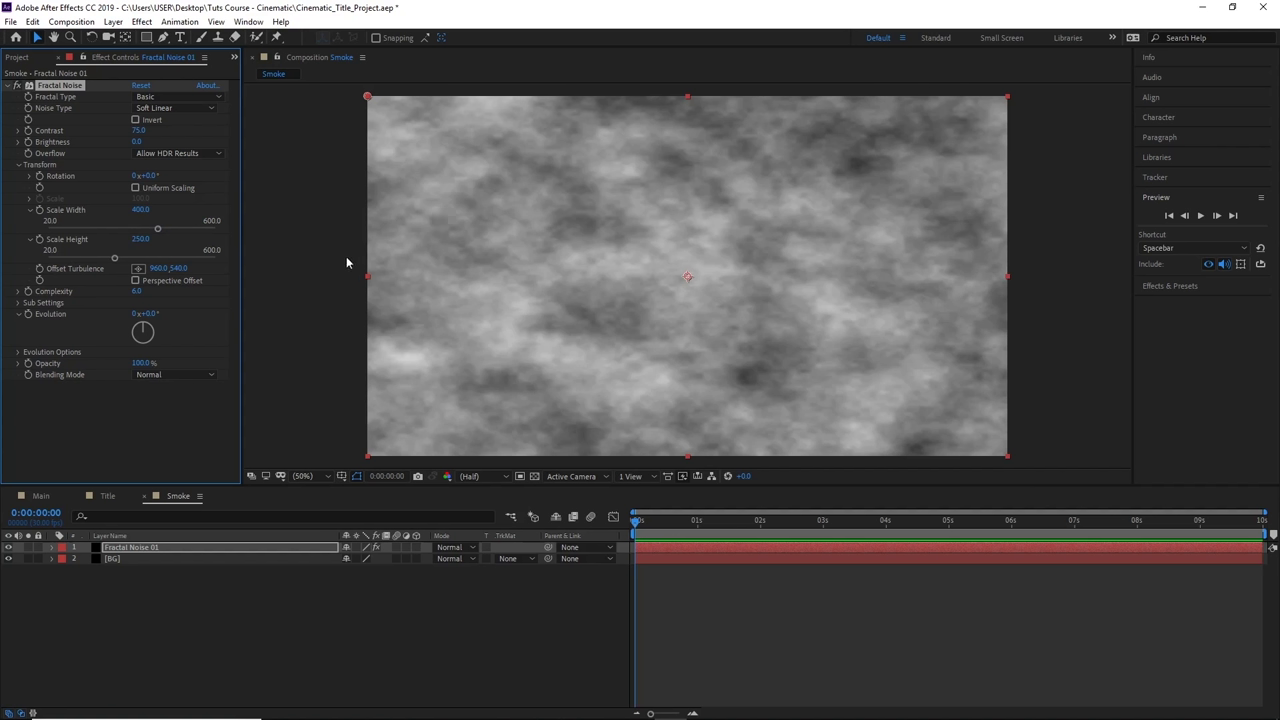
Step: Set the Fractal Noise Evolution angle to 100 degrees
{"action": "left_click", "coordinate": [146, 316]}
{"action": "type", "text": "100"}
{"action": "key", "text": "Return"}
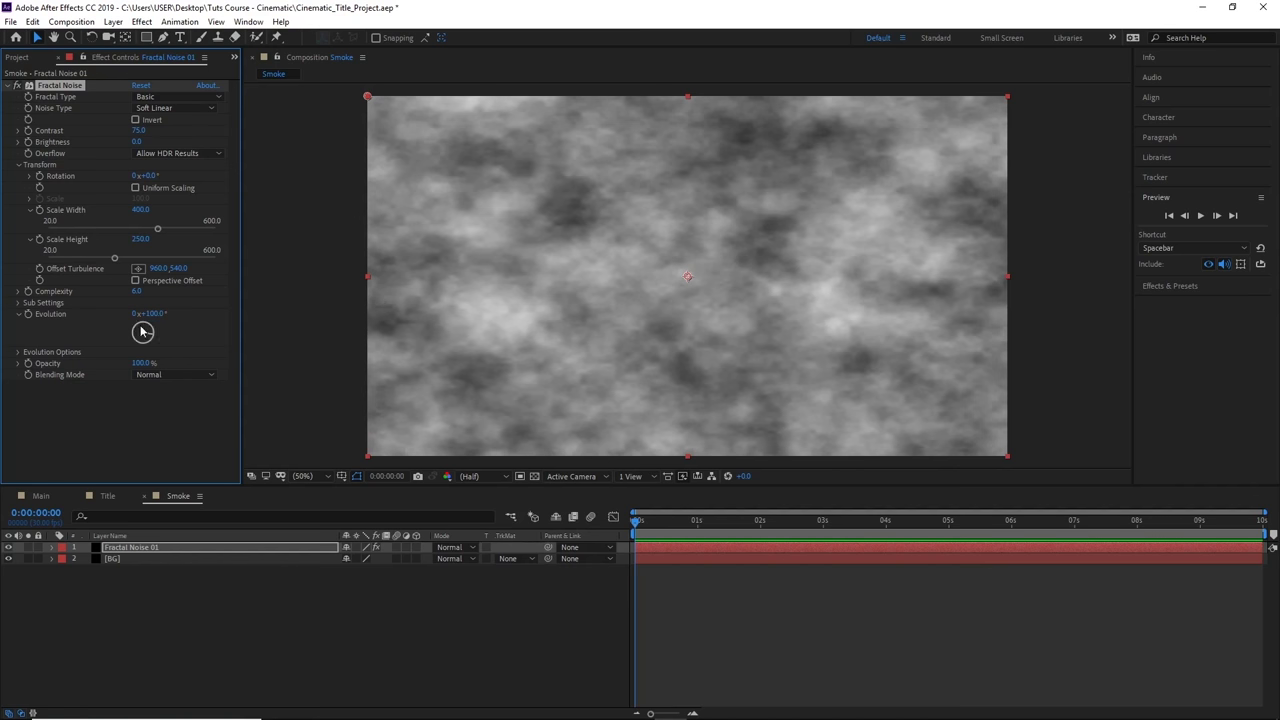
{"action": "mouse_move", "coordinate": [150, 339]}
{"action": "left_mouse_down"}
{"action": "mouse_move", "coordinate": [121, 335]}
{"action": "mouse_move", "coordinate": [104, 304]}
{"action": "mouse_move", "coordinate": [160, 339]}
{"action": "mouse_move", "coordinate": [138, 335]}
{"action": "mouse_move", "coordinate": [157, 331]}
{"action": "left_mouse_up"}
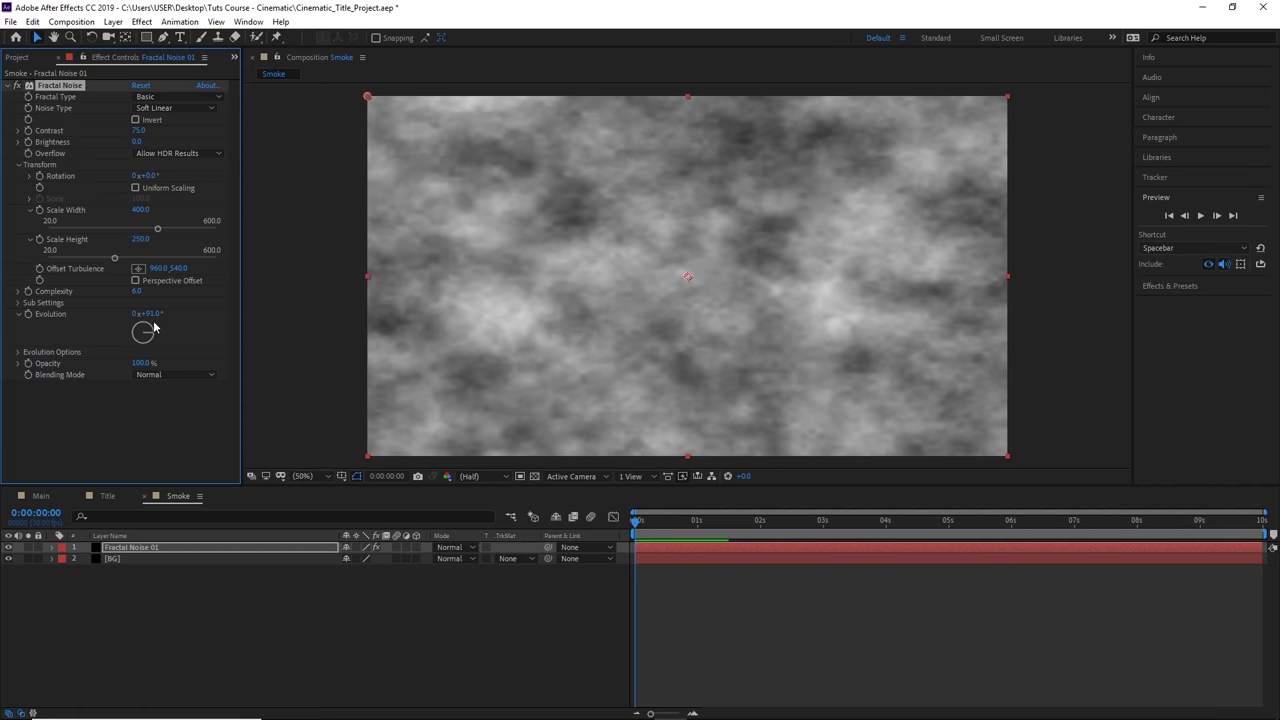
{"action": "left_click", "coordinate": [148, 314]}
{"action": "type", "text": "100"}
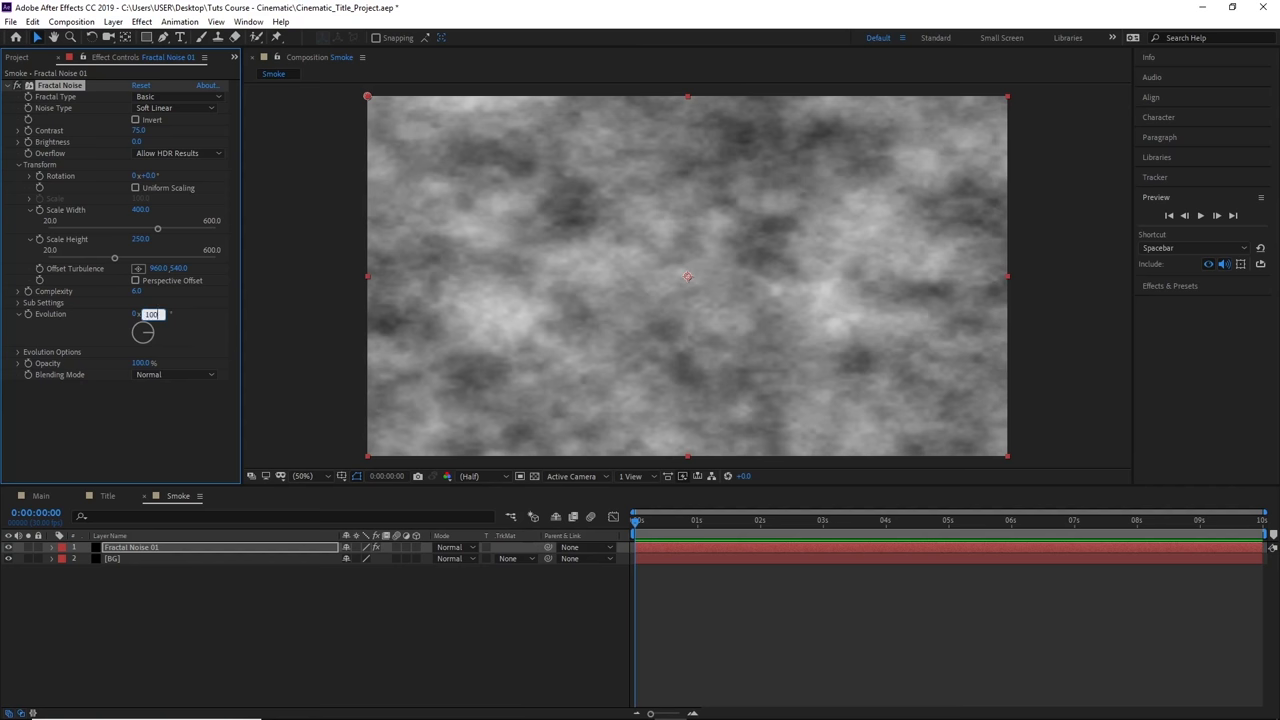
{"action": "key", "text": "Return"}
Step: Give Evolution the expression time*150 and scrub the timeline to watch the noise evolve
{"action": "left_click", "coordinate": [29, 318], "text": "alt"}
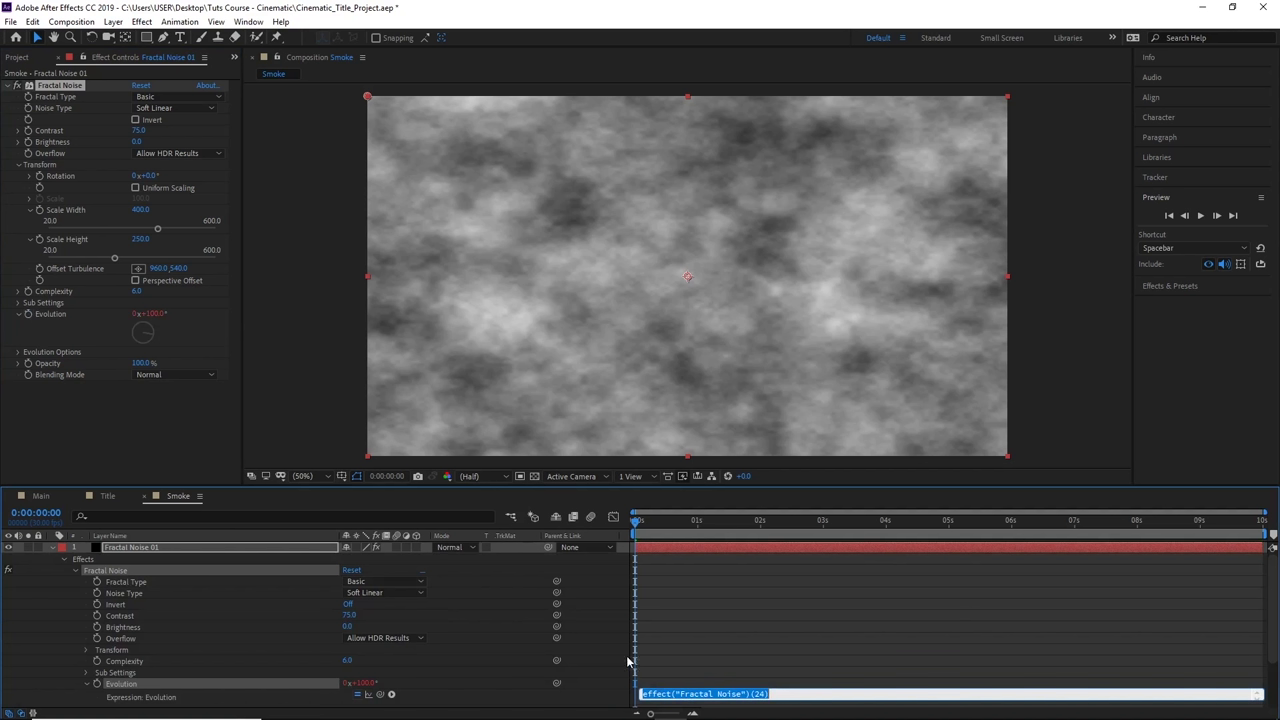
{"action": "type", "text": "time"}
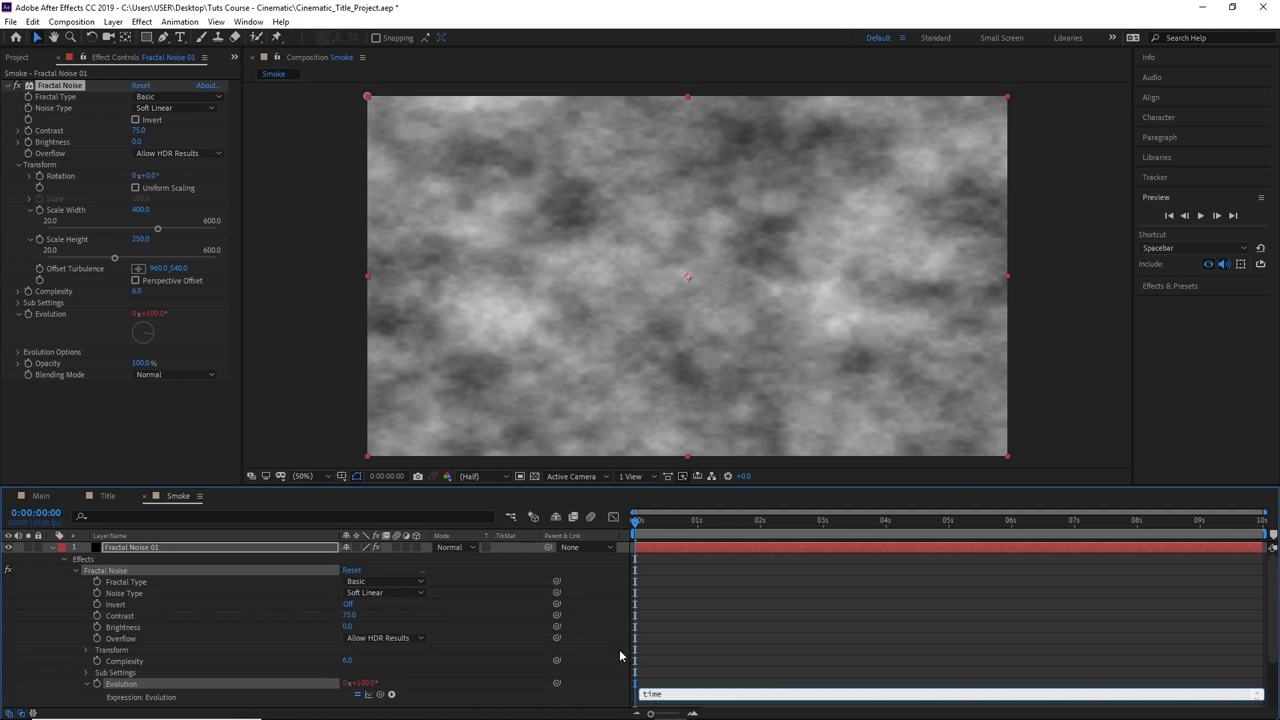
{"action": "type", "text": "*15"}
{"action": "key", "text": "BackSpace"}
{"action": "key", "text": "BackSpace"}
{"action": "key", "text": "BackSpace"}
{"action": "key", "text": "BackSpace"}
{"action": "type", "text": "*150"}
{"action": "left_click_drag", "start_coordinate": [635, 521], "coordinate": [996, 521]}
{"action": "left_click_drag", "start_coordinate": [917, 514], "coordinate": [535, 517]}
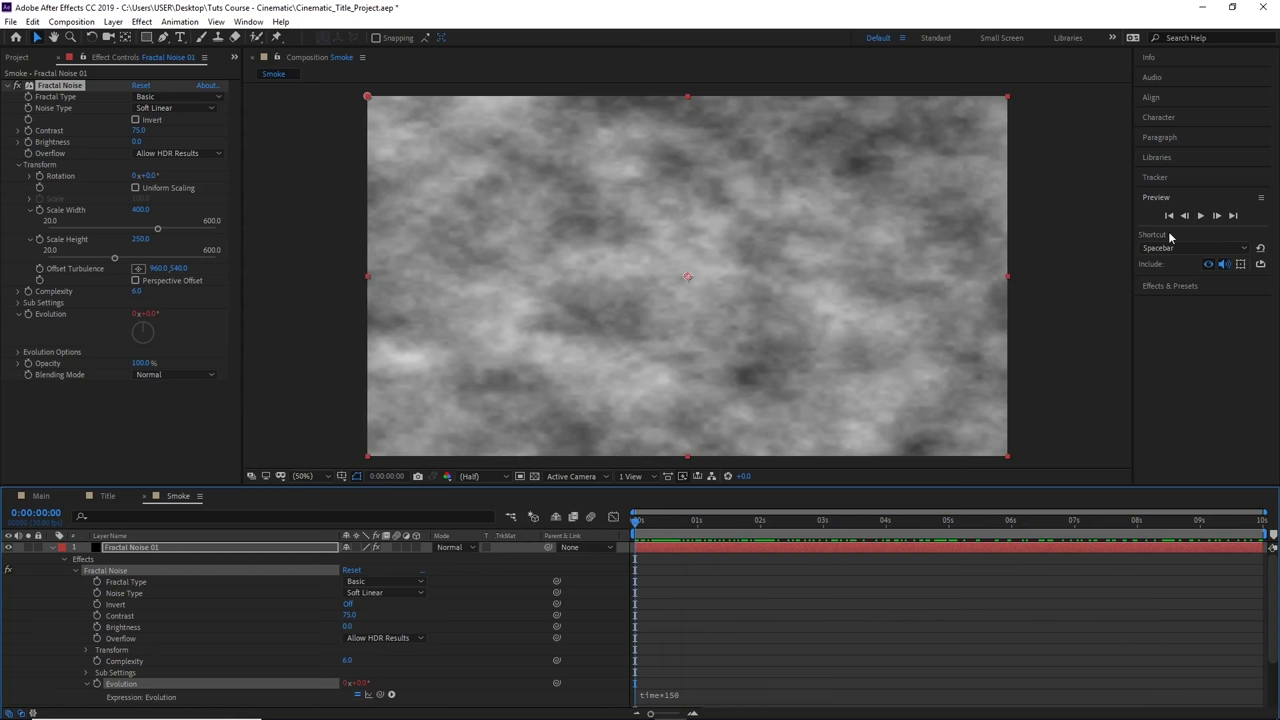
{"action": "left_click", "coordinate": [1201, 216]}
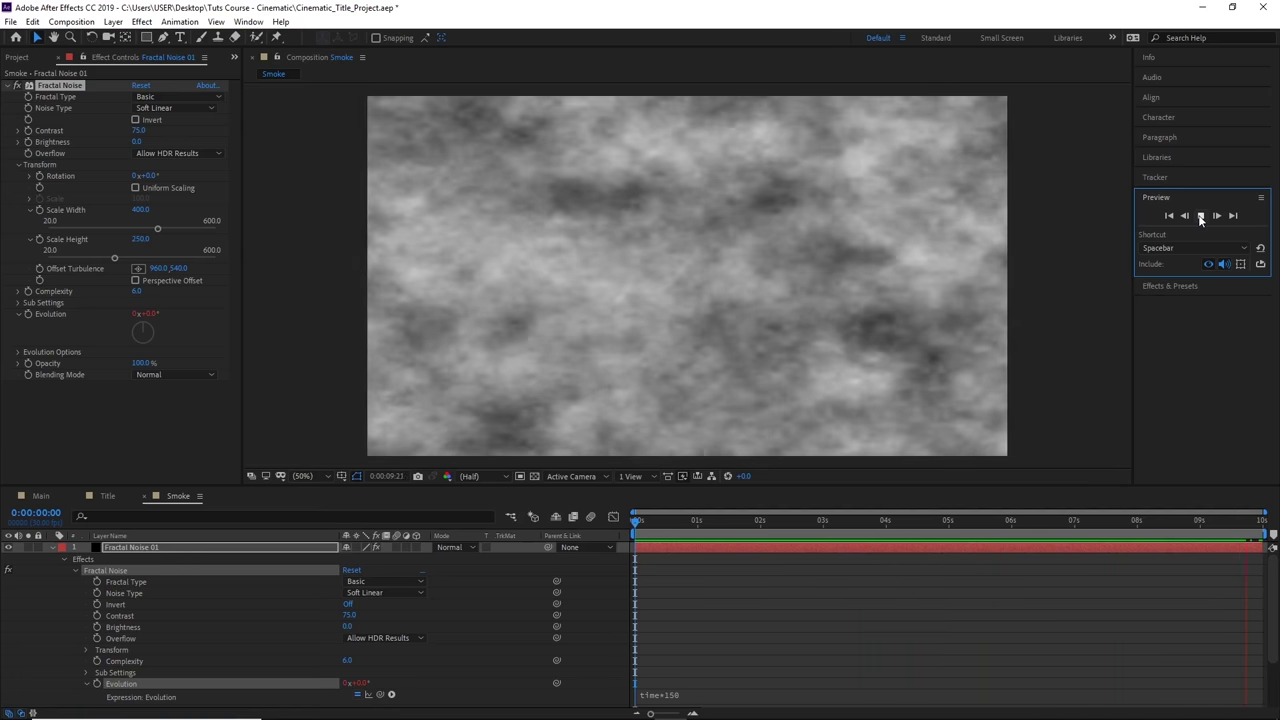
{"action": "left_click", "coordinate": [1200, 217]}
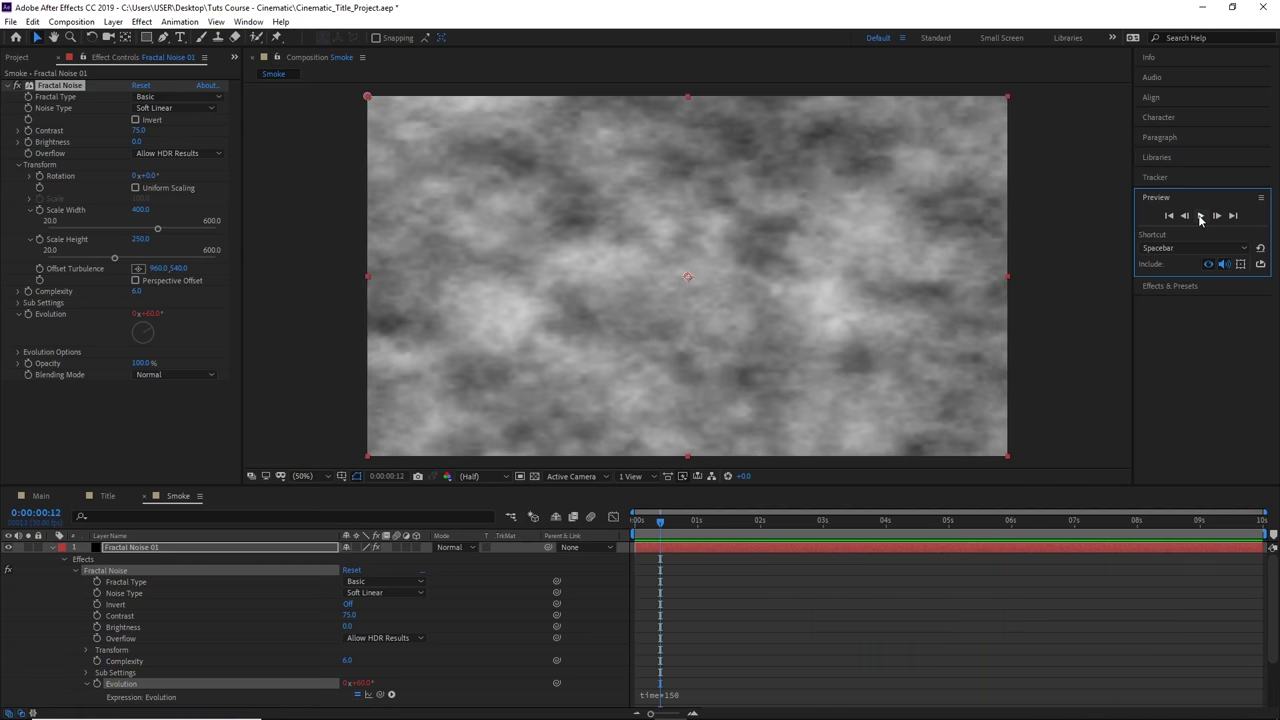
Step: Give Offset Turbulence the expression [value[0]+time*100,value[1]-time*20]
{"action": "left_click", "coordinate": [40, 269], "text": "alt"}
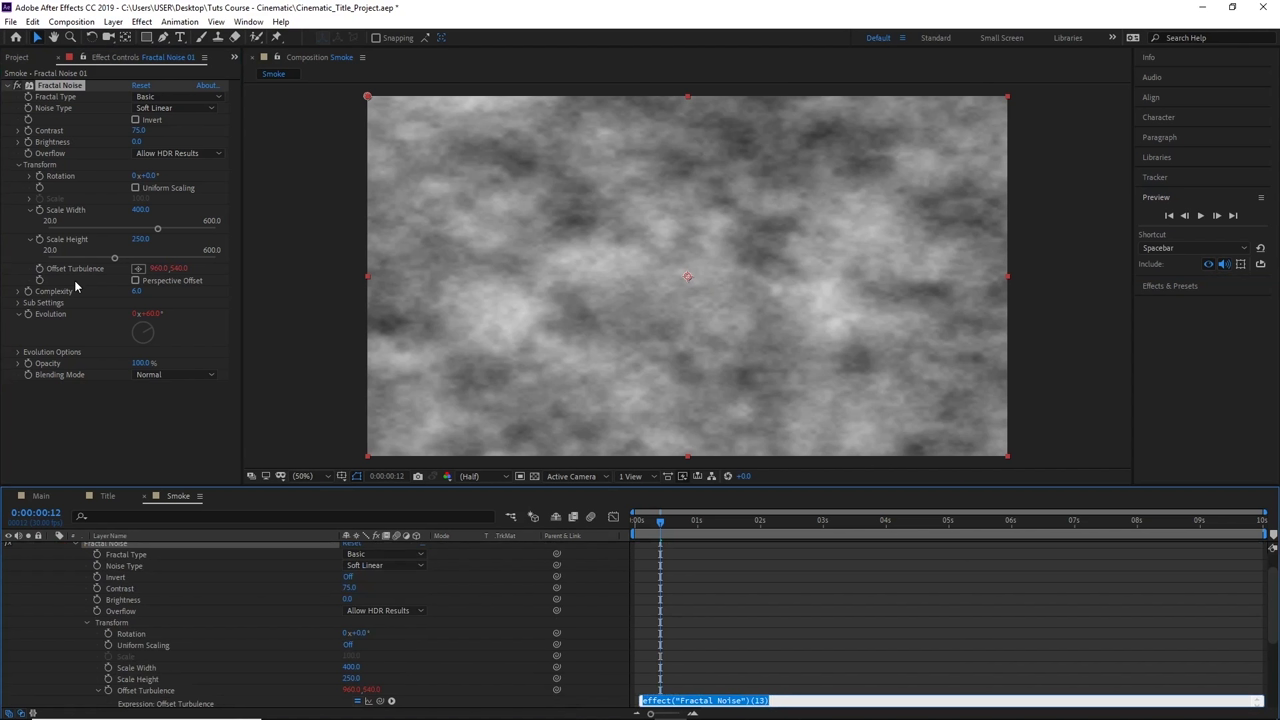
{"action": "key", "text": "BackSpace"}
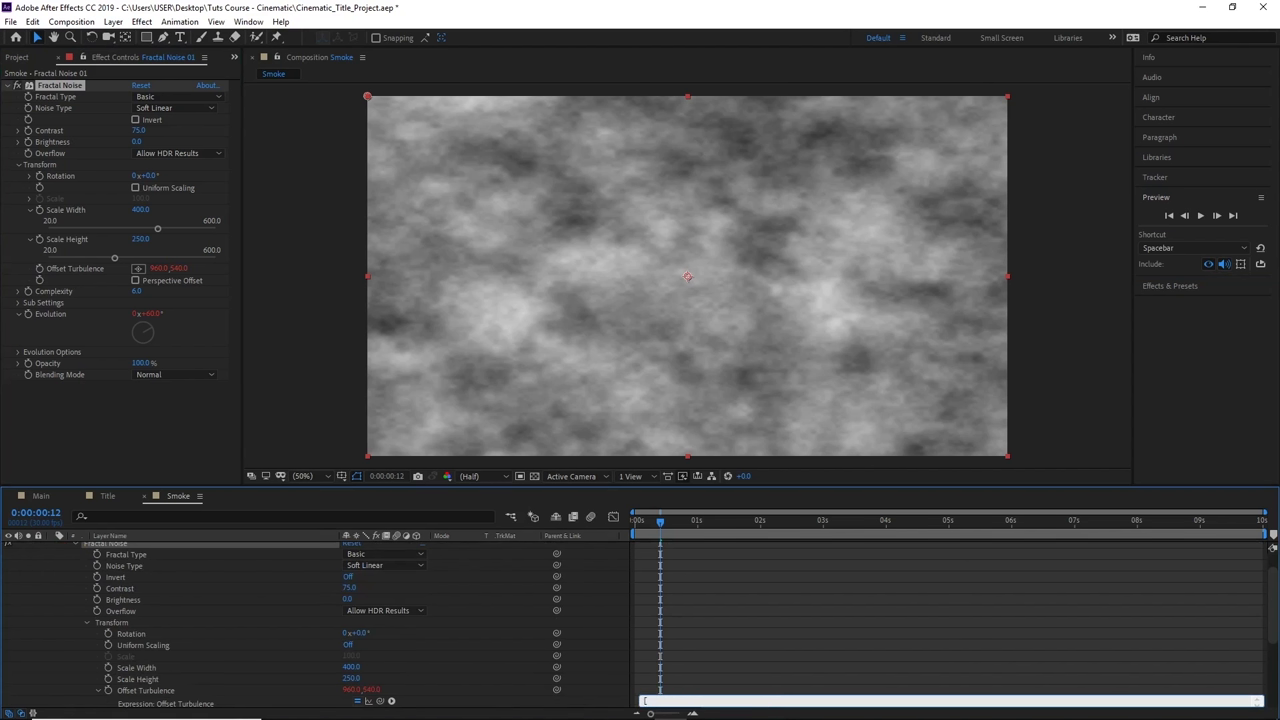
{"action": "type", "text": "[value]"}
{"action": "type", "text": "ime*100,value[1]-t"}
{"action": "type", "text": "ime*20"}
{"action": "left_click", "coordinate": [640, 522]}
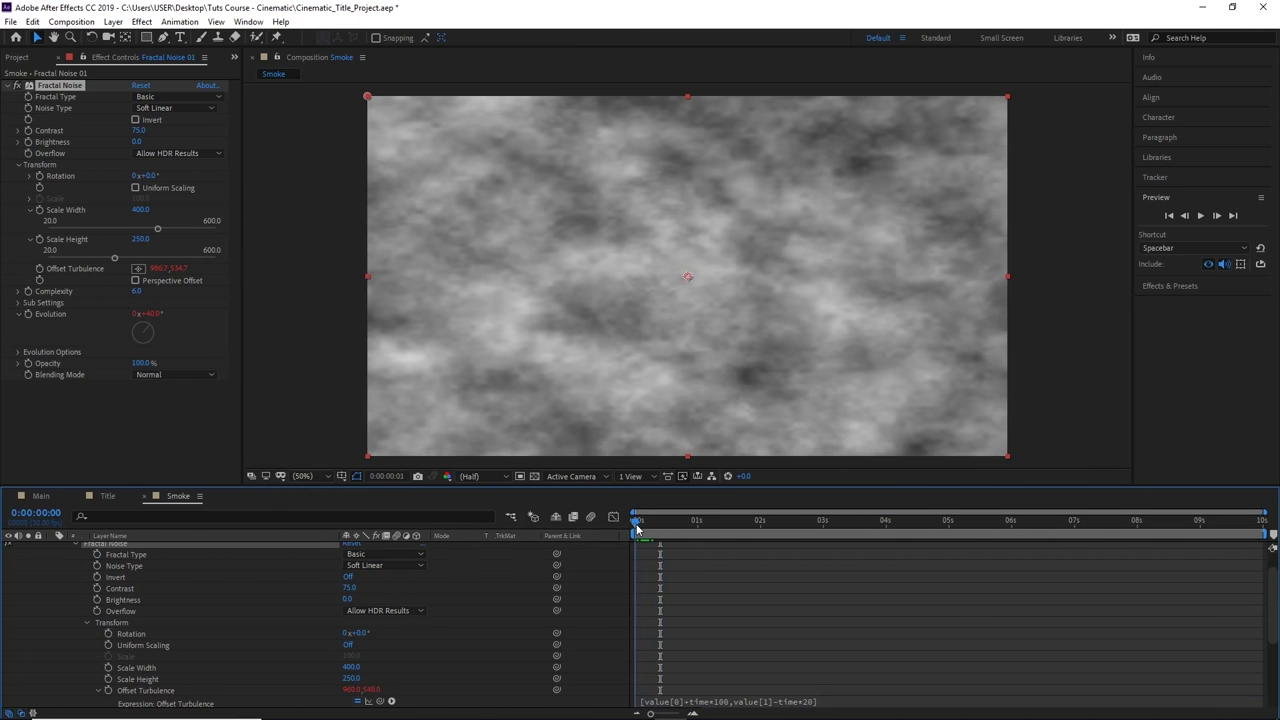
Step: Scrub through the first seconds and play a preview to check the smoke drift
{"action": "left_click_drag", "start_coordinate": [640, 522], "coordinate": [838, 518]}
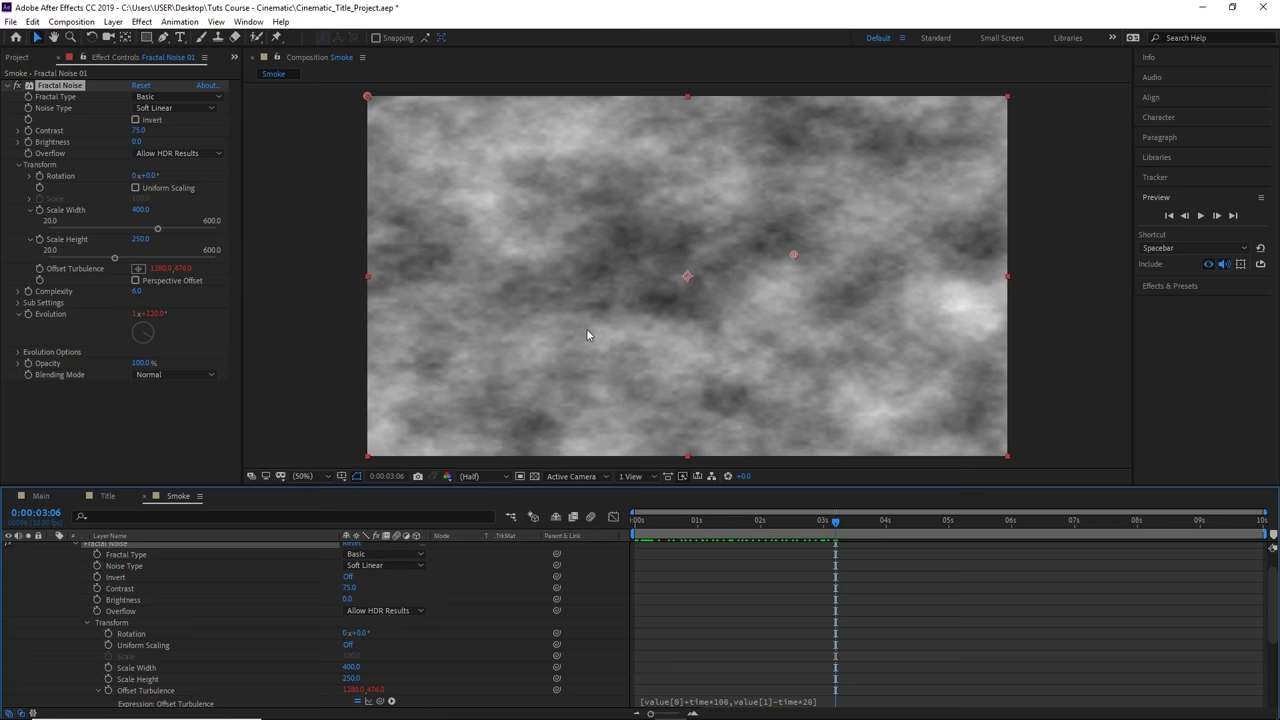
{"action": "left_click_drag", "start_coordinate": [836, 521], "coordinate": [628, 516]}
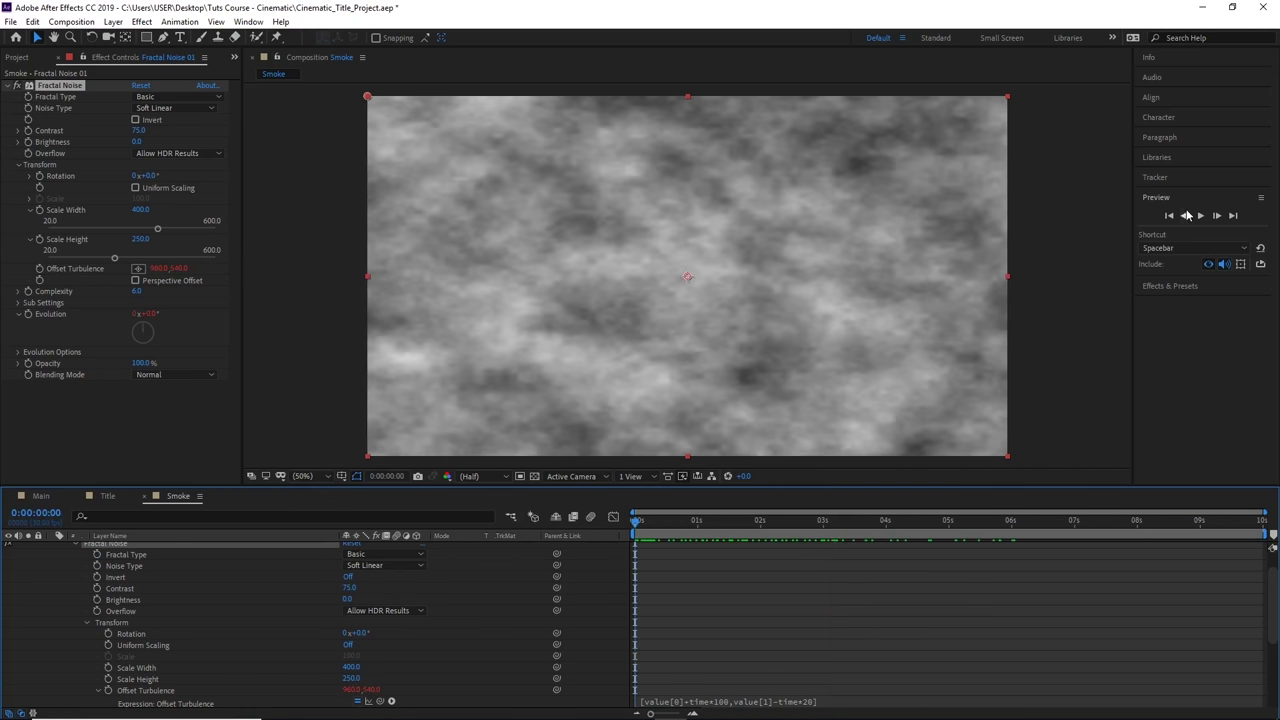
{"action": "left_click", "coordinate": [1200, 215]}
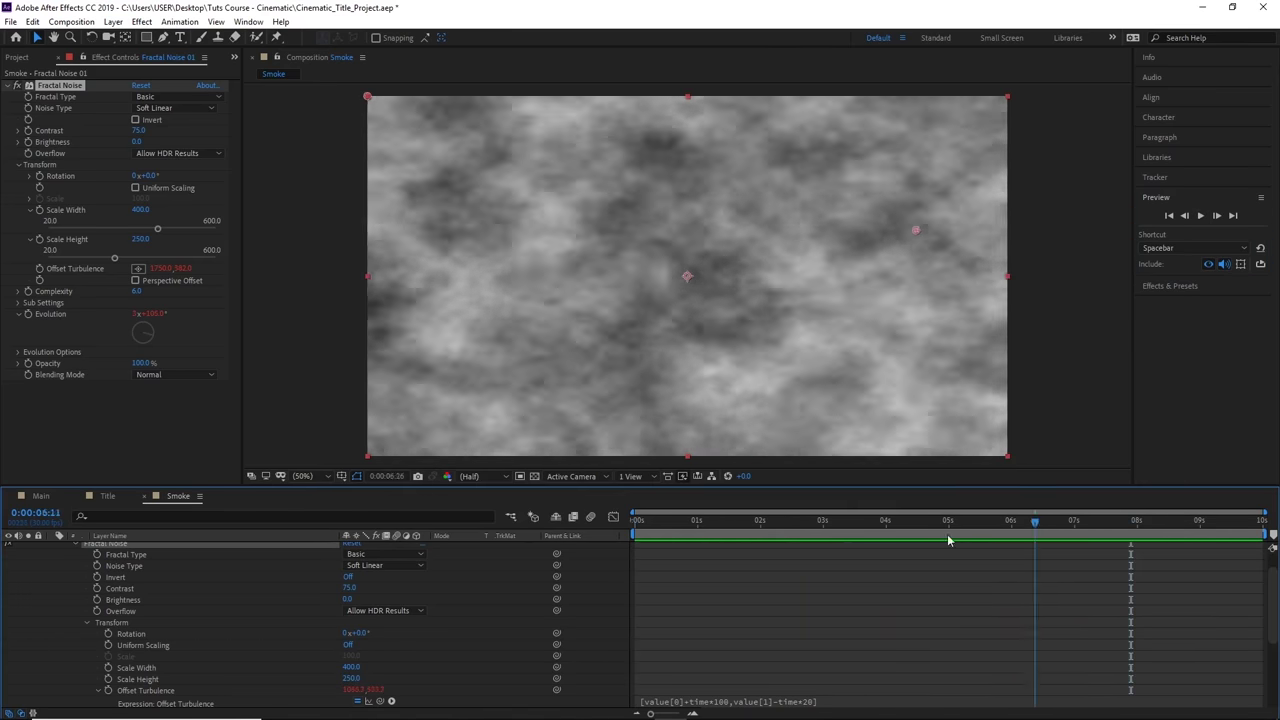
Step: Change the Offset Turbulence expression's time*20 to time*70 and preview the drift
{"action": "left_click", "coordinate": [685, 520]}
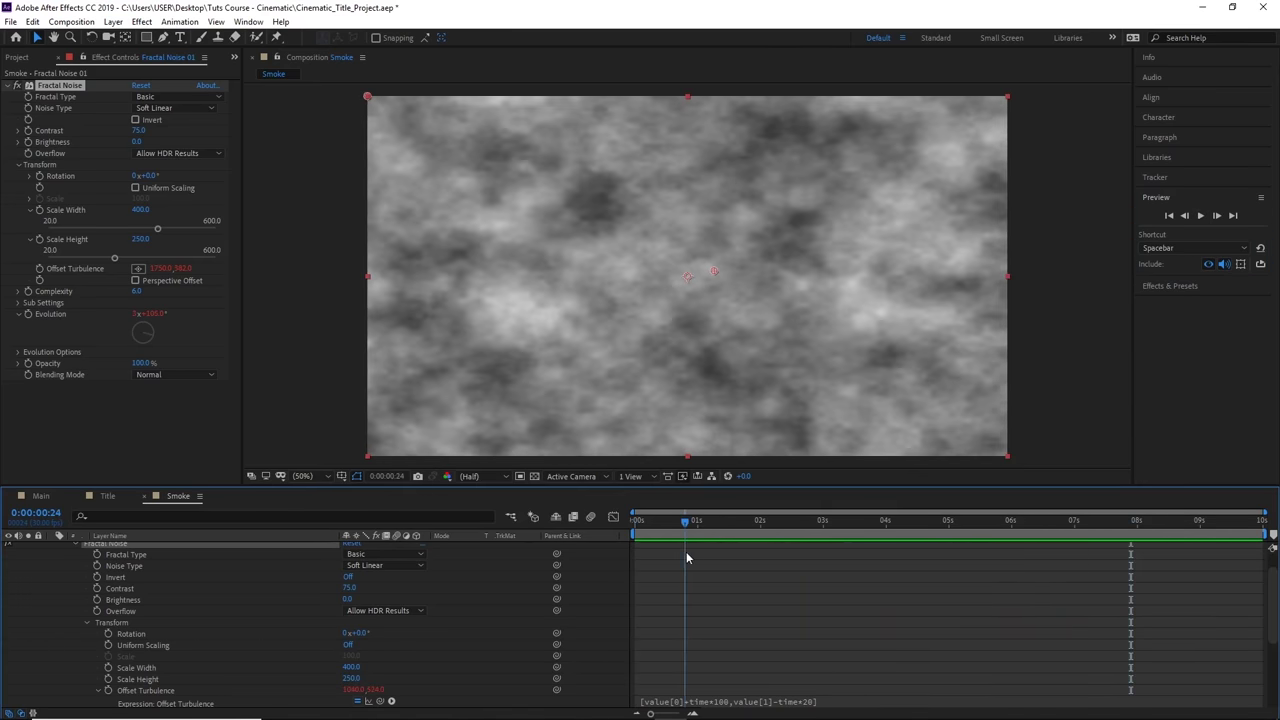
{"action": "left_click", "coordinate": [810, 706]}
{"action": "left_click", "coordinate": [805, 704]}
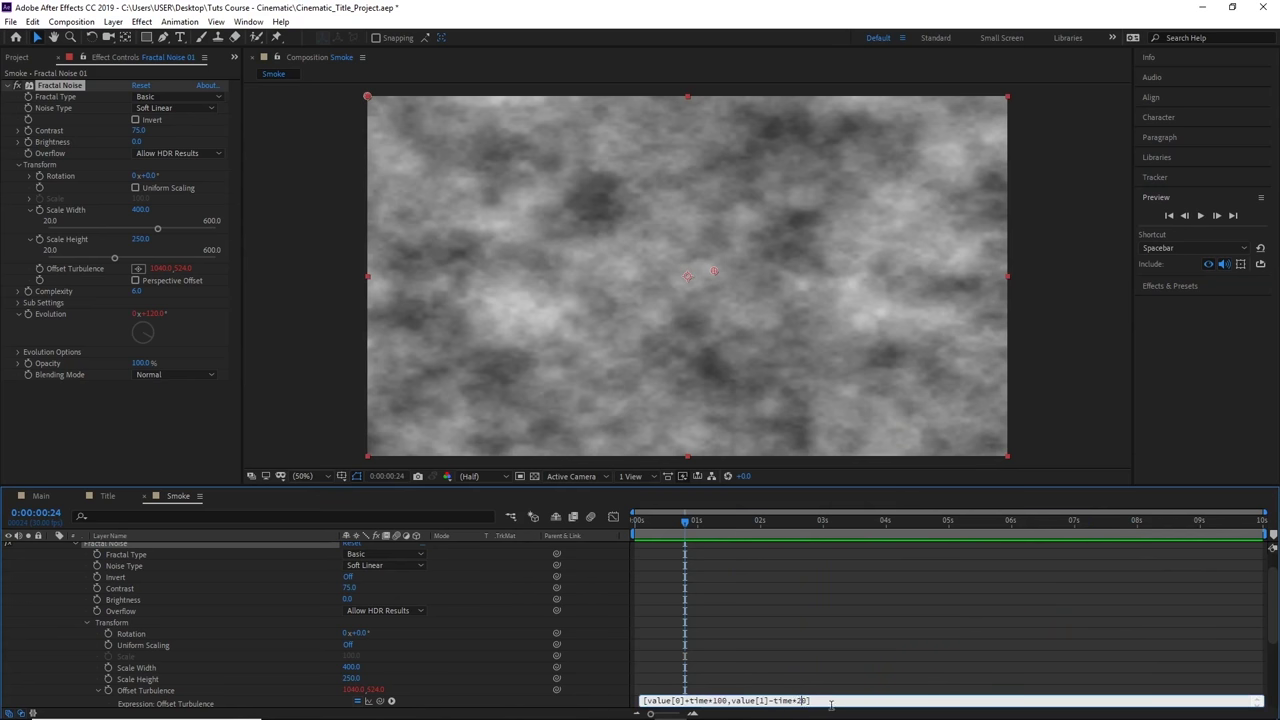
{"action": "key", "text": "BackSpace"}
{"action": "type", "text": "7"}
{"action": "left_click", "coordinate": [1201, 215]}
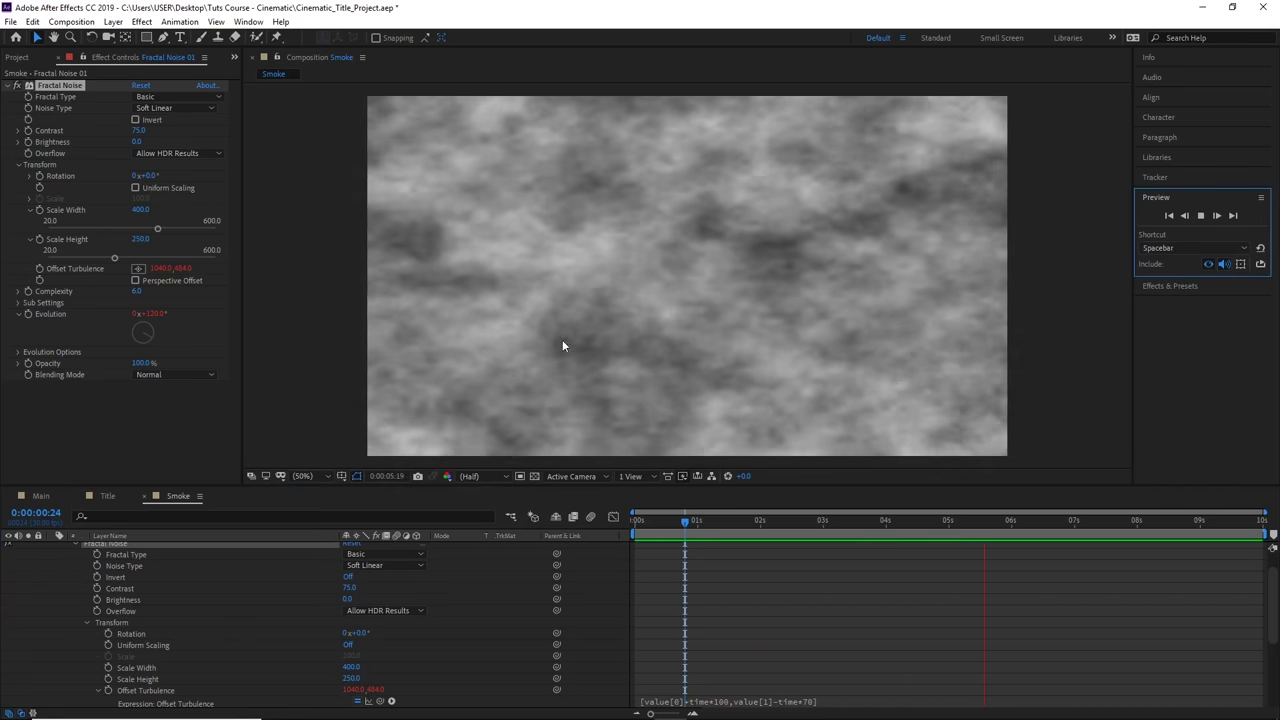
Step: Change time*70 to time*30 in the expression and preview again
{"action": "left_click", "coordinate": [1201, 216]}
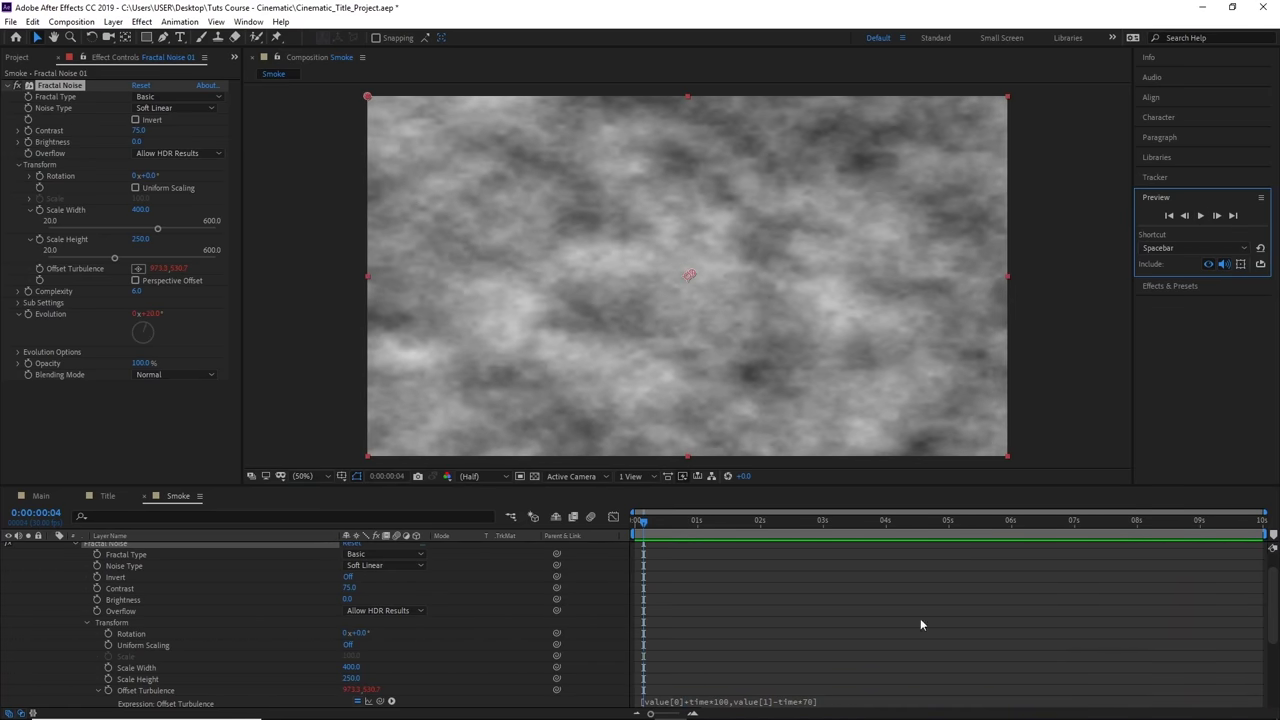
{"action": "left_click", "coordinate": [810, 704]}
{"action": "left_click", "coordinate": [806, 701]}
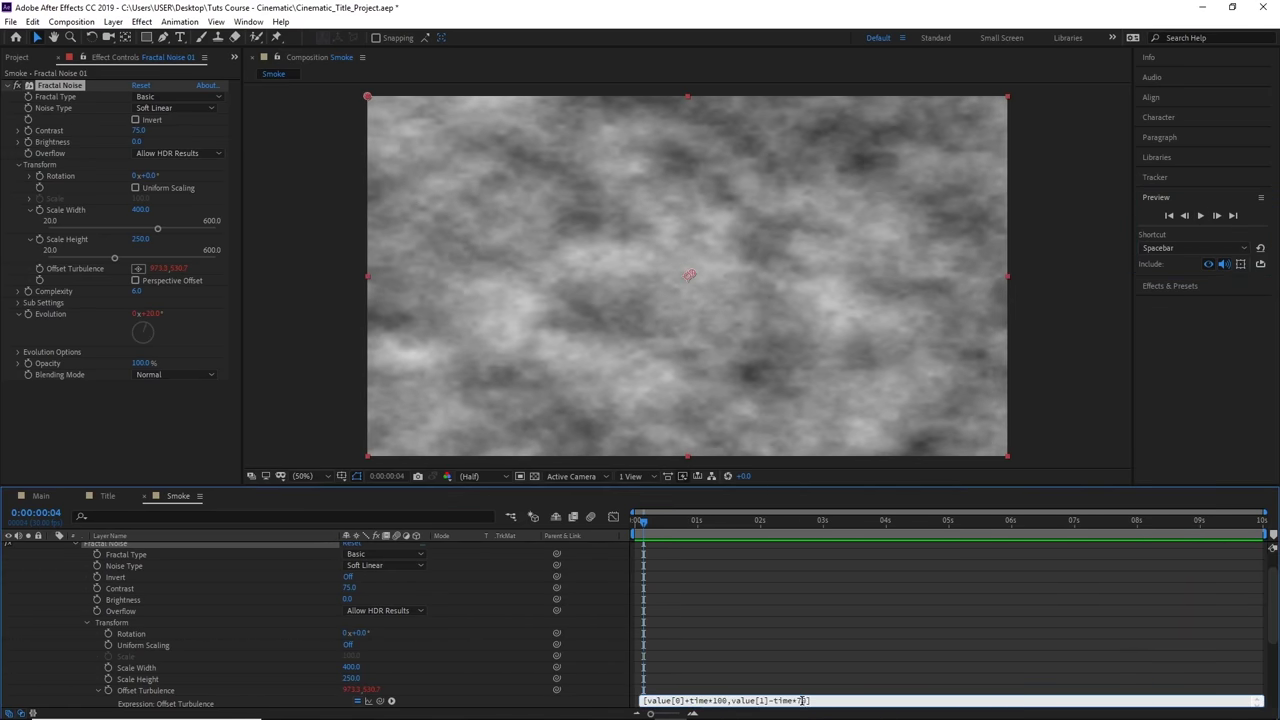
{"action": "key", "text": "BackSpace"}
{"action": "type", "text": "30"}
{"action": "left_click", "coordinate": [1200, 216]}
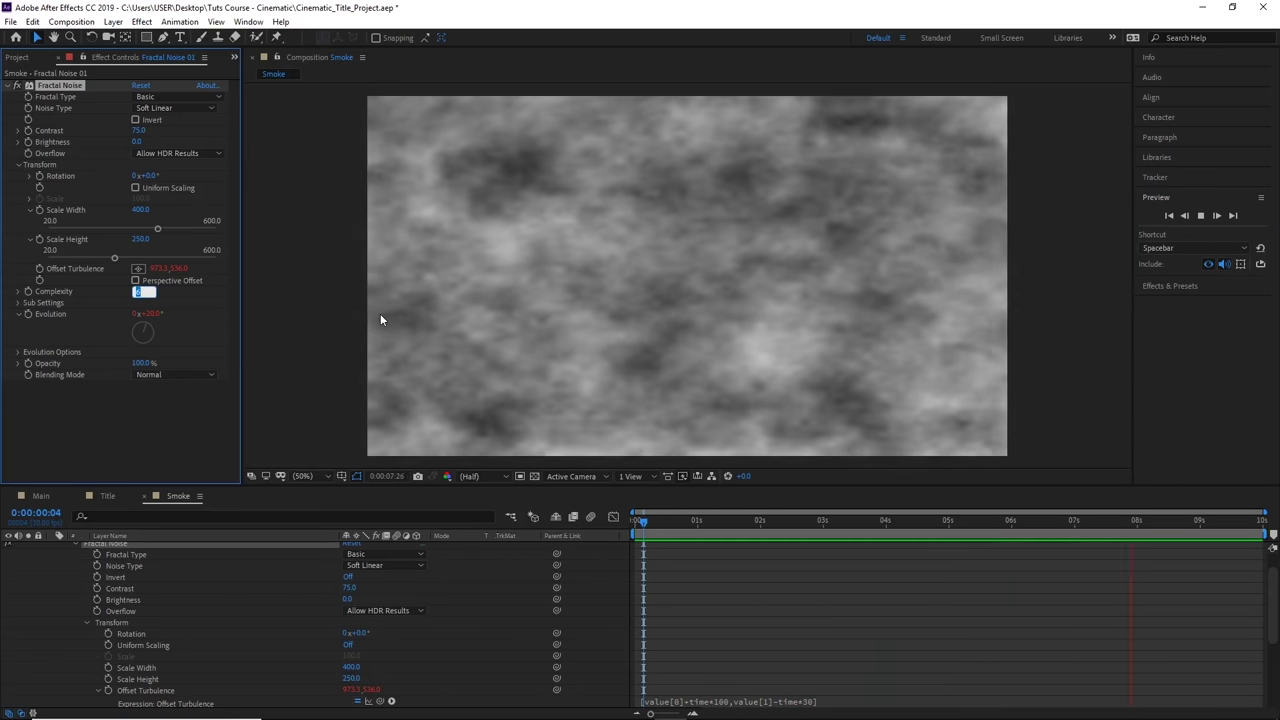
Step: Set Complexity to 20, compare against lower values like 16 and 4, then restore 20
{"action": "key", "text": "Return"}
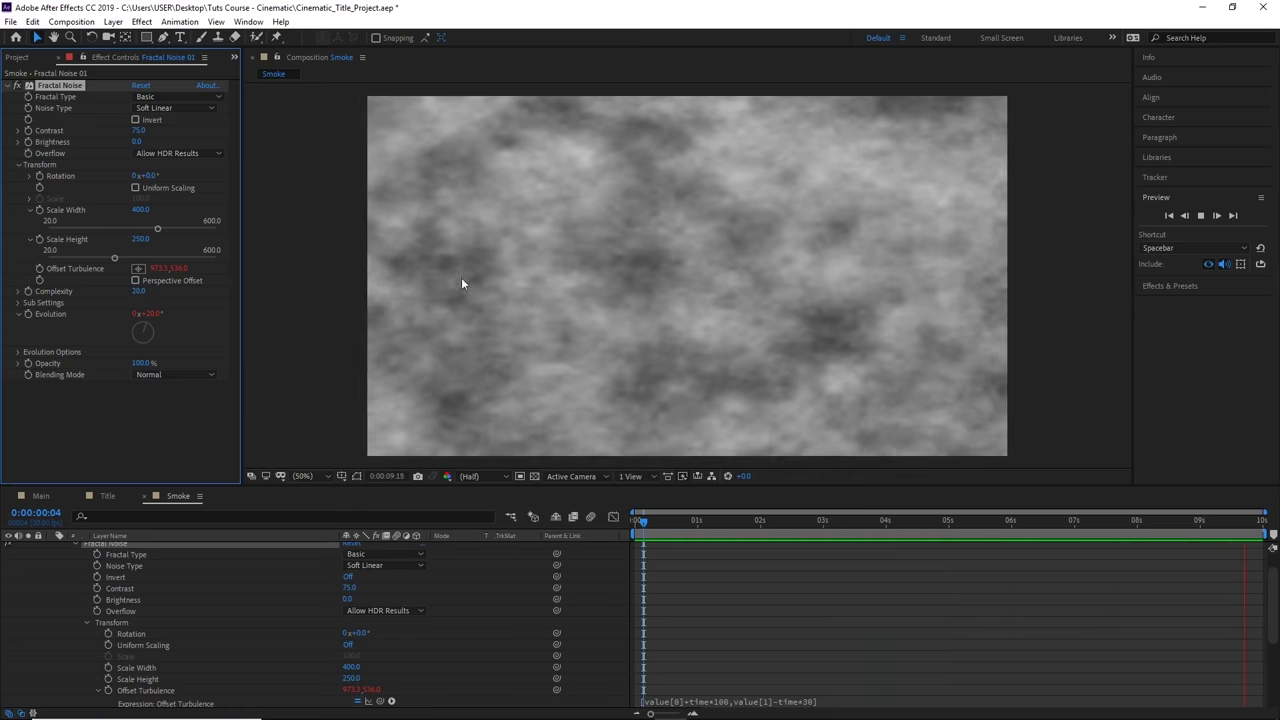
{"action": "left_click", "coordinate": [1146, 192]}
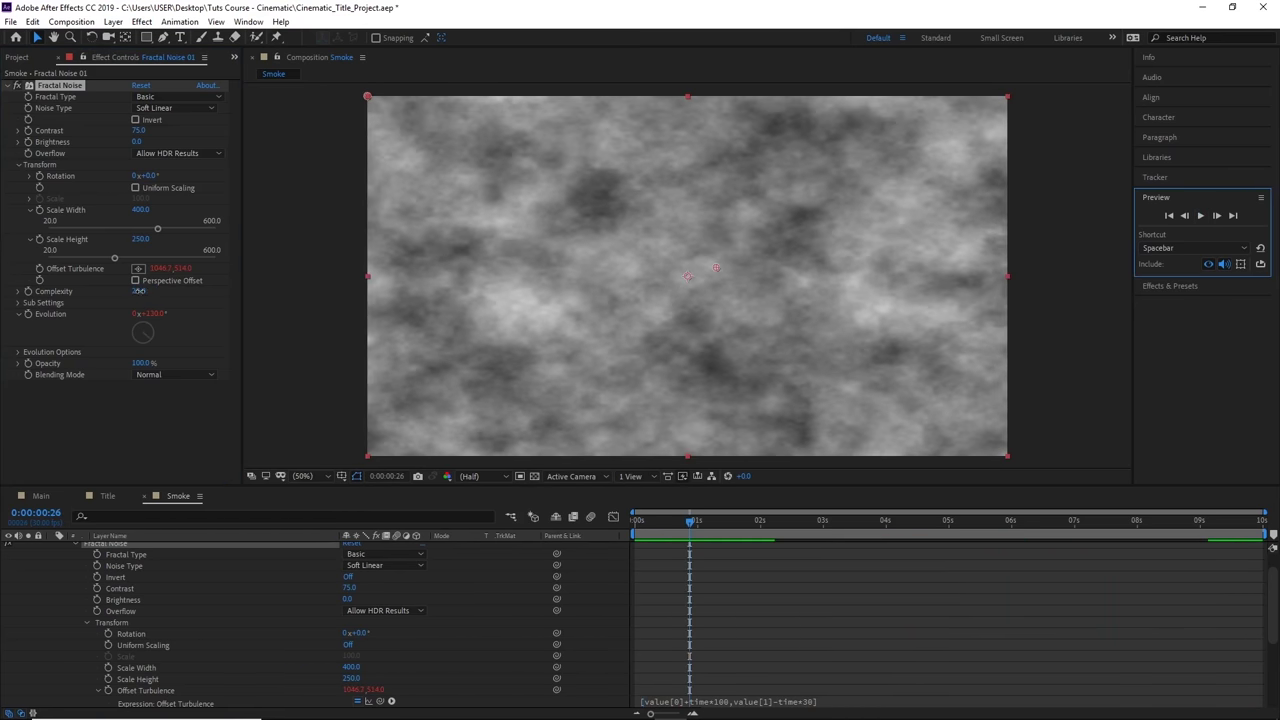
{"action": "left_click", "coordinate": [148, 295]}
{"action": "left_click_drag", "start_coordinate": [225, 286], "coordinate": [666, 250]}
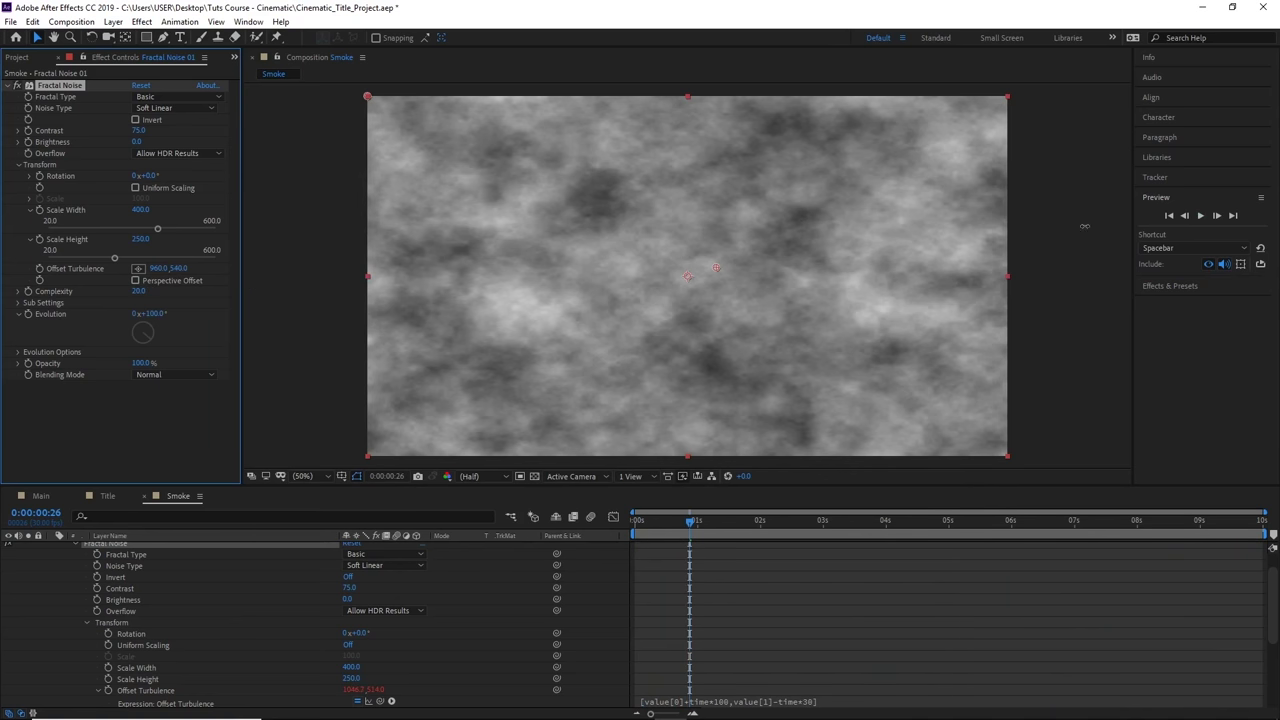
{"action": "left_click_drag", "start_coordinate": [1084, 226], "coordinate": [142, 297]}
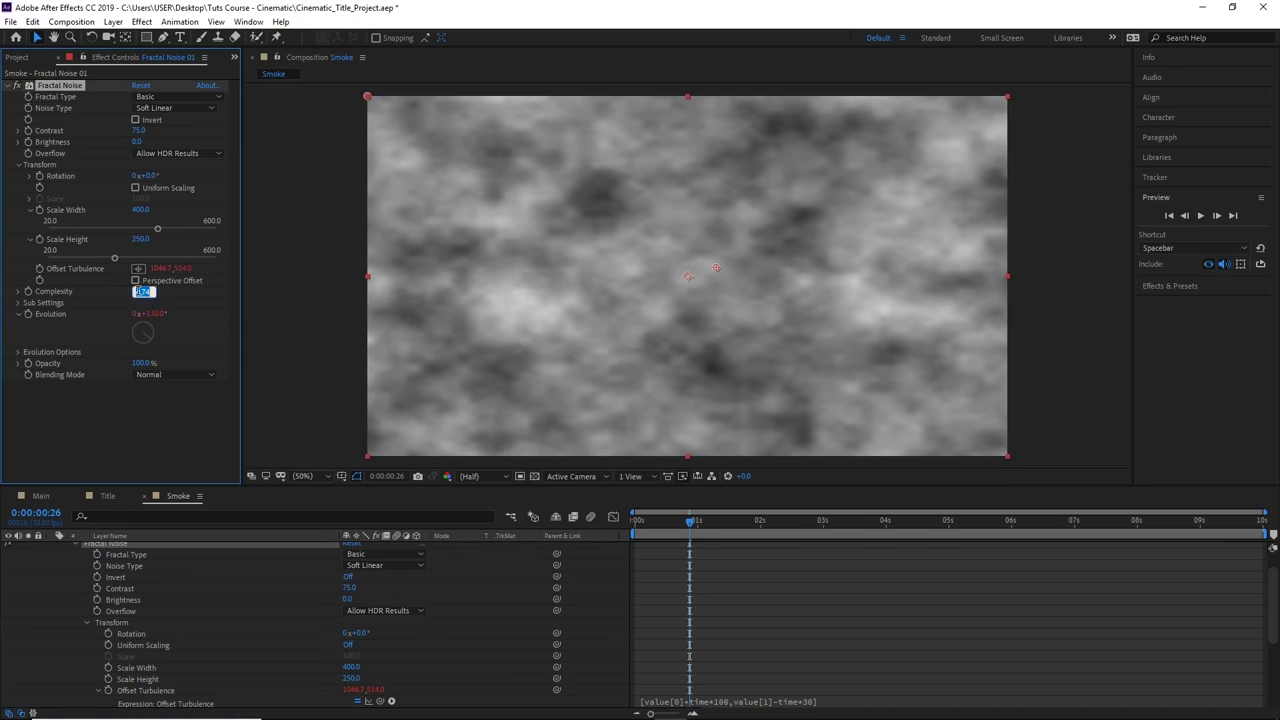
{"action": "type", "text": "20"}
{"action": "key", "text": "Return"}
{"action": "scroll", "coordinate": [878, 278], "scroll_direction": "down", "scroll_amount": 2}
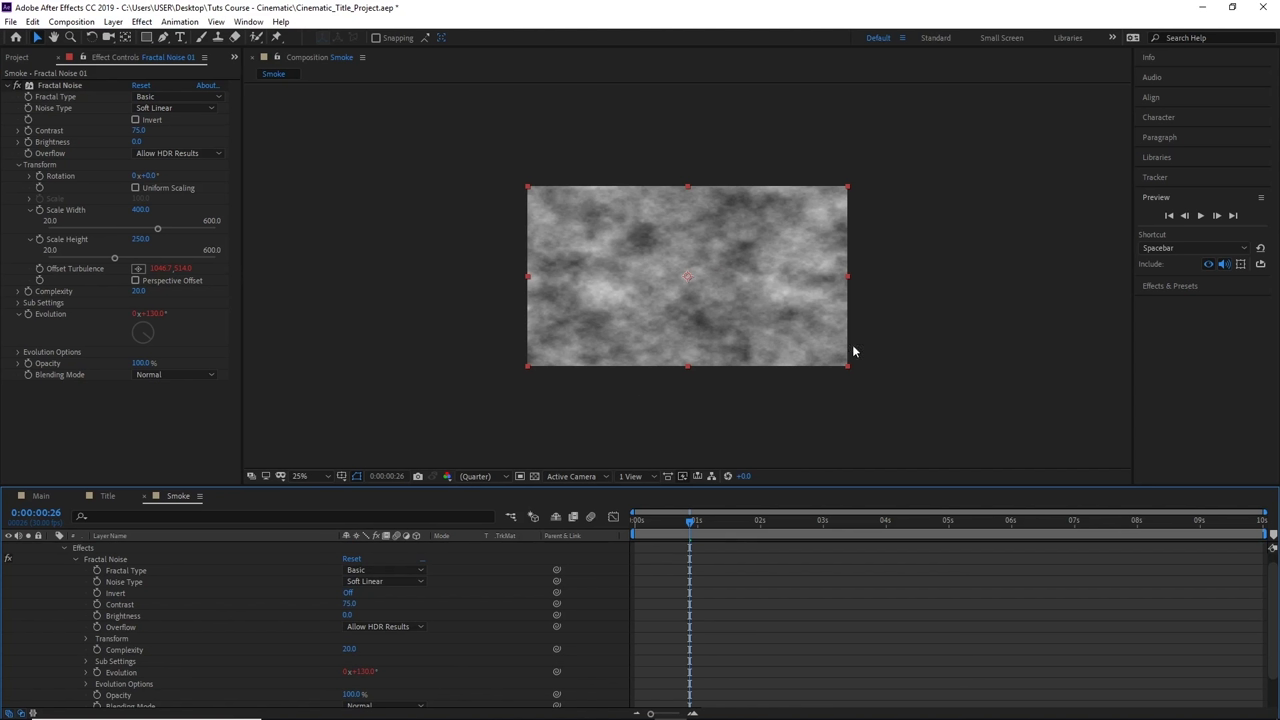
Step: Collapse the effect properties and drop Fractal Noise 01's Opacity to 20%
{"action": "left_click", "coordinate": [8, 87]}
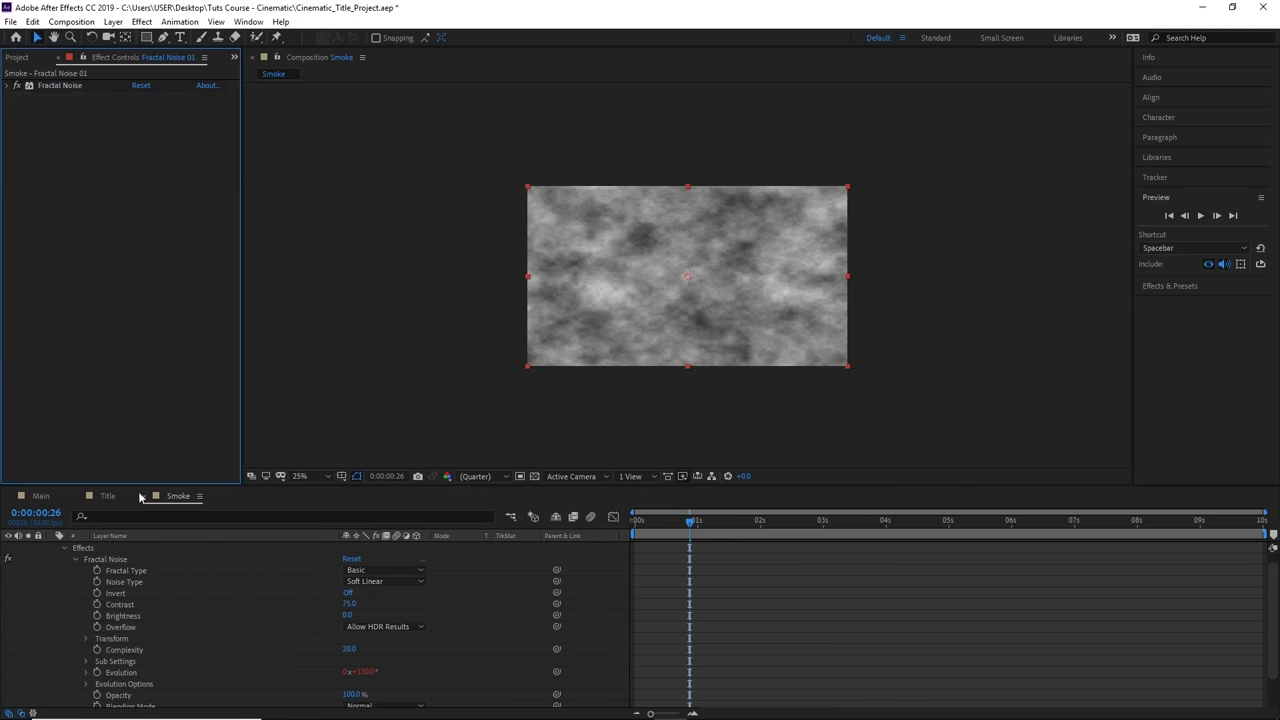
{"action": "left_click", "coordinate": [65, 549]}
{"action": "left_click", "coordinate": [52, 548]}
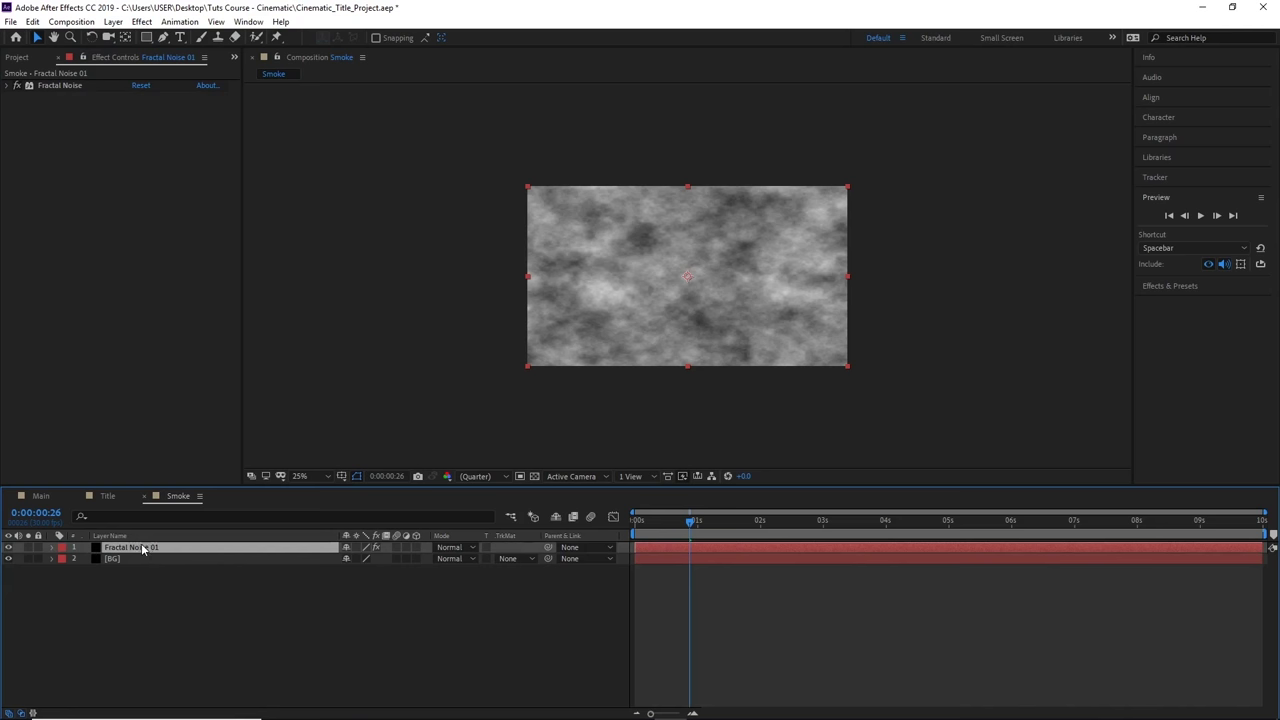
{"action": "key", "text": "t"}
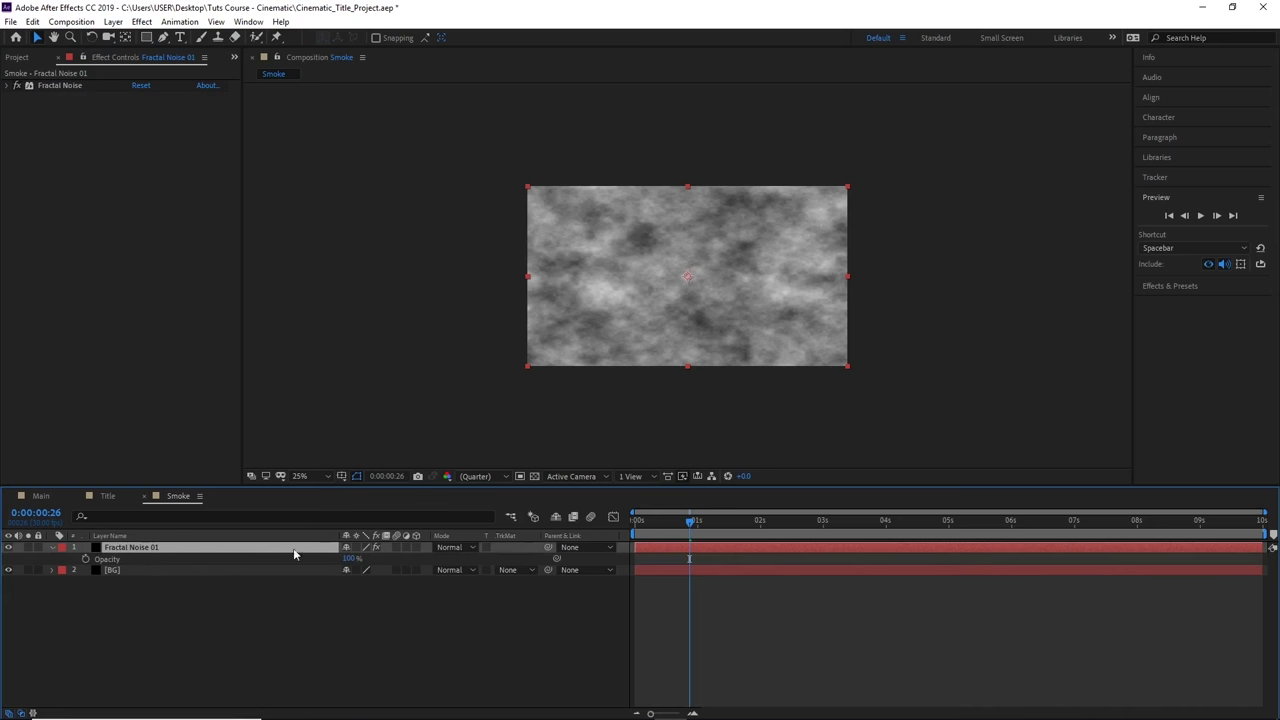
{"action": "left_click_drag", "start_coordinate": [348, 559], "coordinate": [295, 566]}
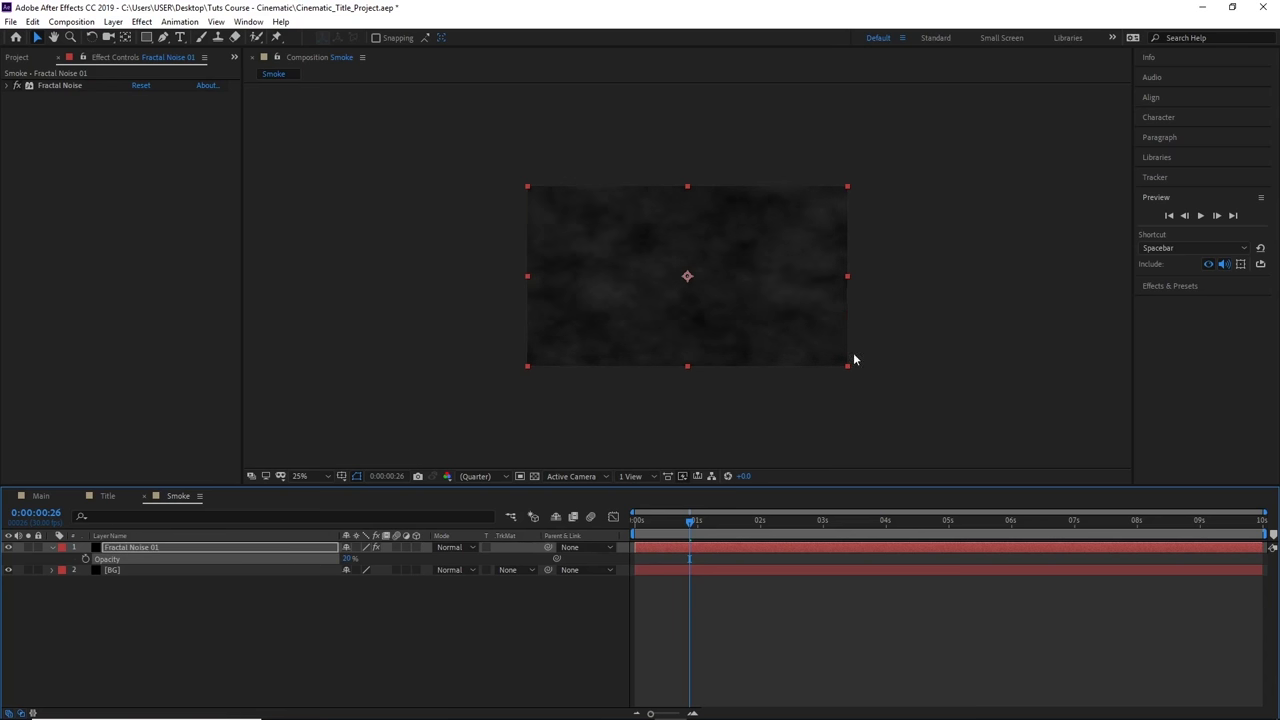
{"action": "left_click", "coordinate": [545, 421]}
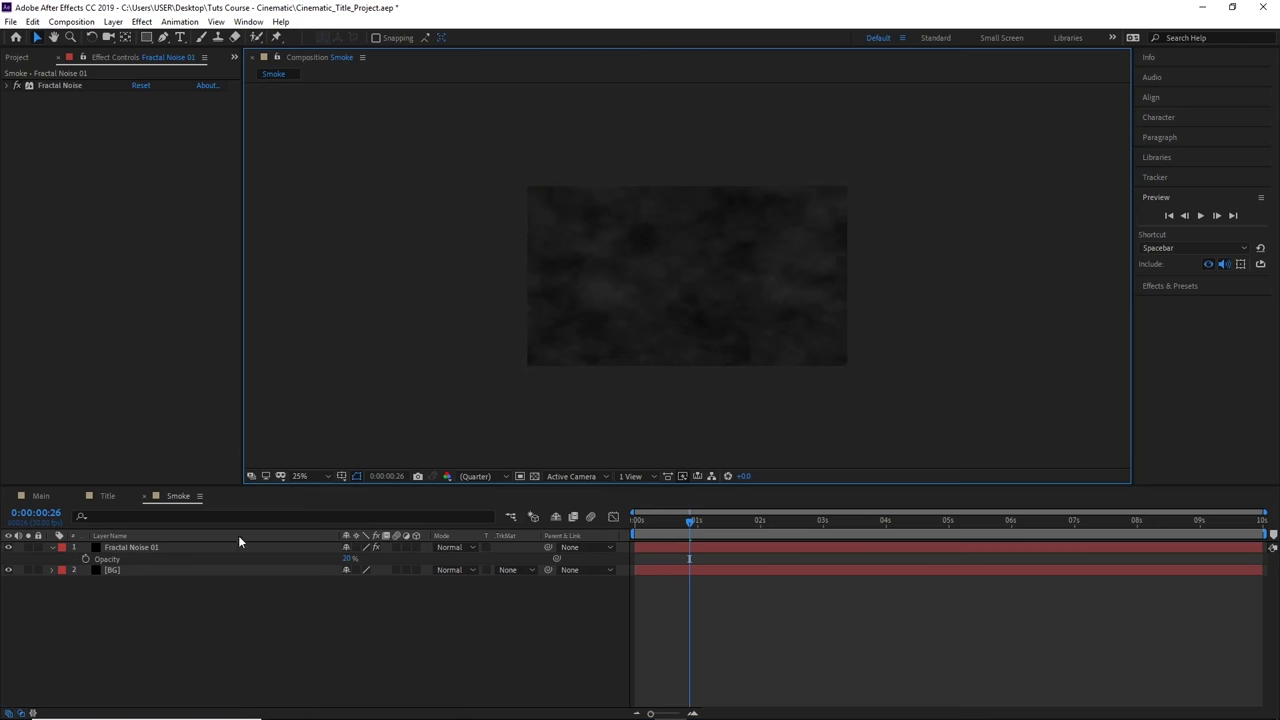
Step: Add a new mask to the Fractal Noise 01 layer
{"action": "right_click", "coordinate": [178, 547]}
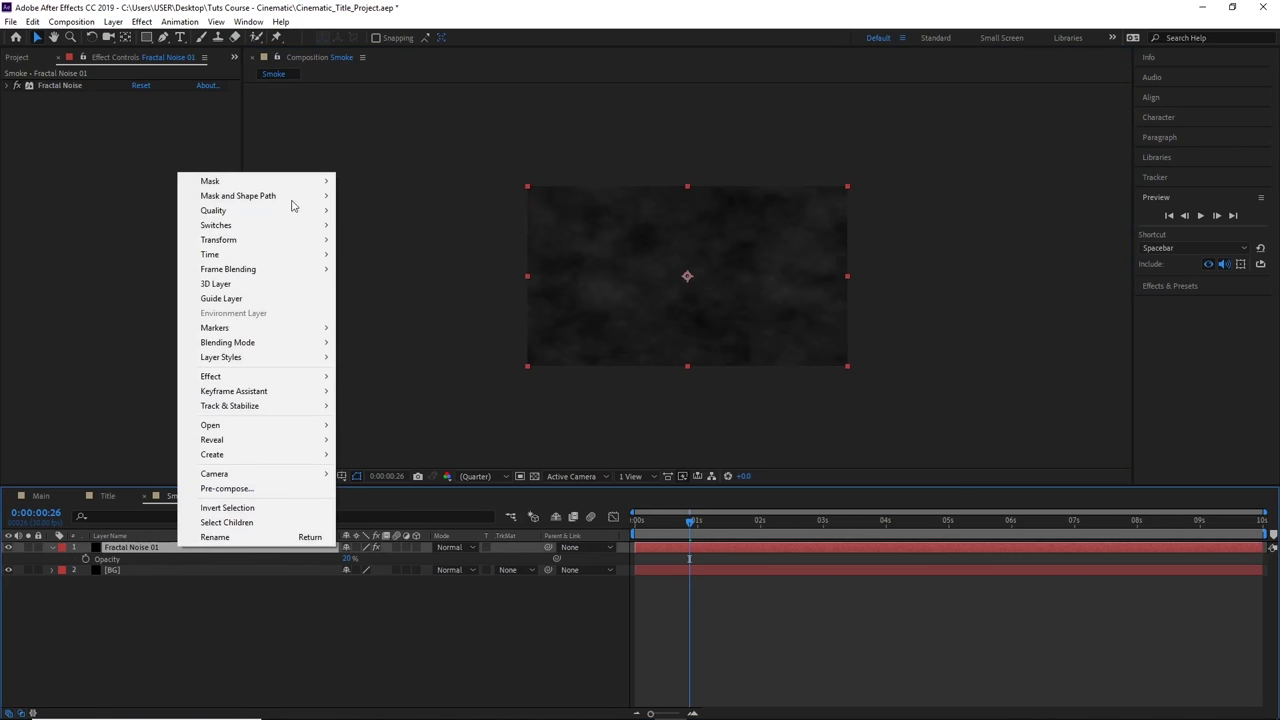
{"action": "mouse_move", "coordinate": [281, 181]}
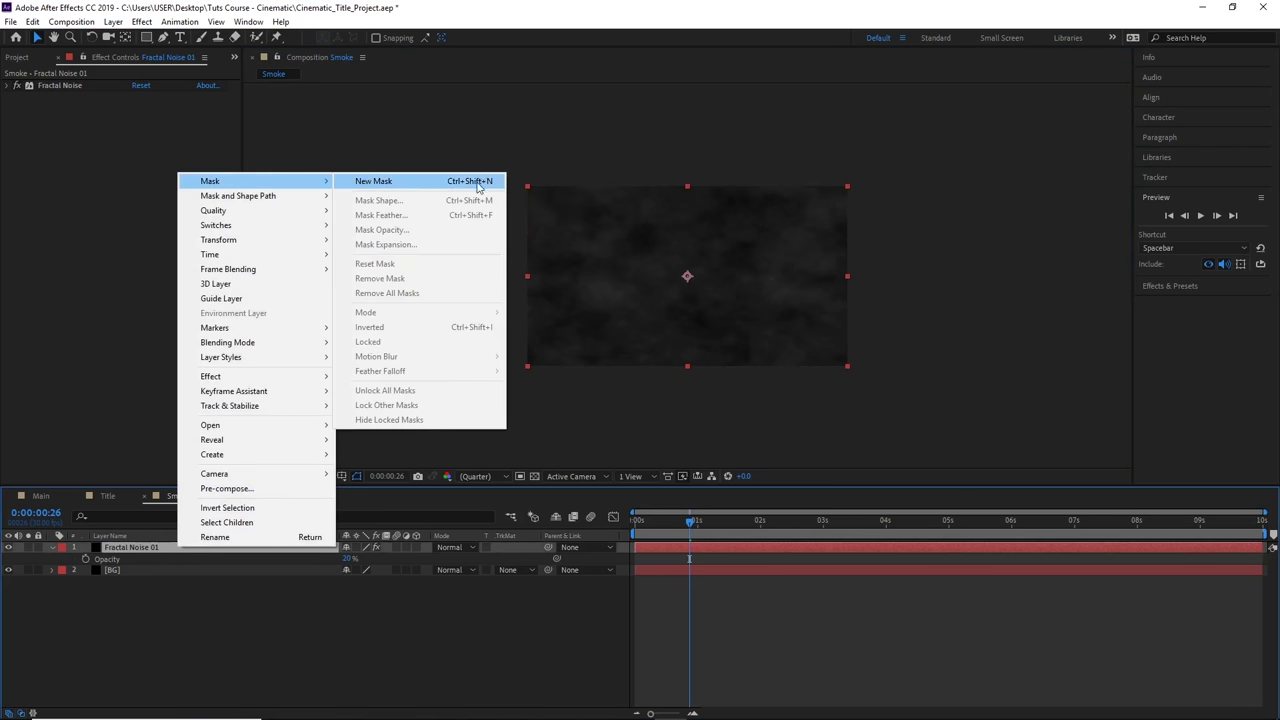
{"action": "left_click", "coordinate": [405, 185]}
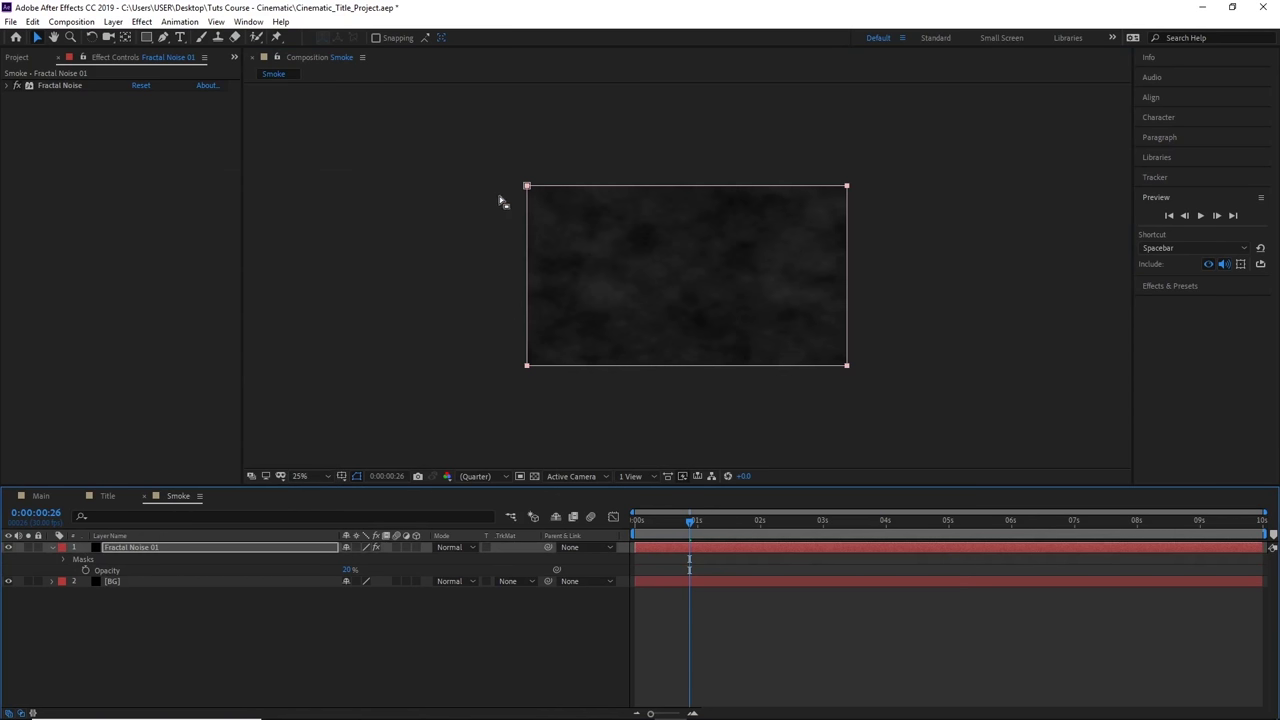
Step: Drag the mask's four corners outward, dropping the top-left corner to slant the top edge
{"action": "left_click", "coordinate": [527, 368]}
{"action": "left_click_drag", "start_coordinate": [527, 368], "coordinate": [499, 390]}
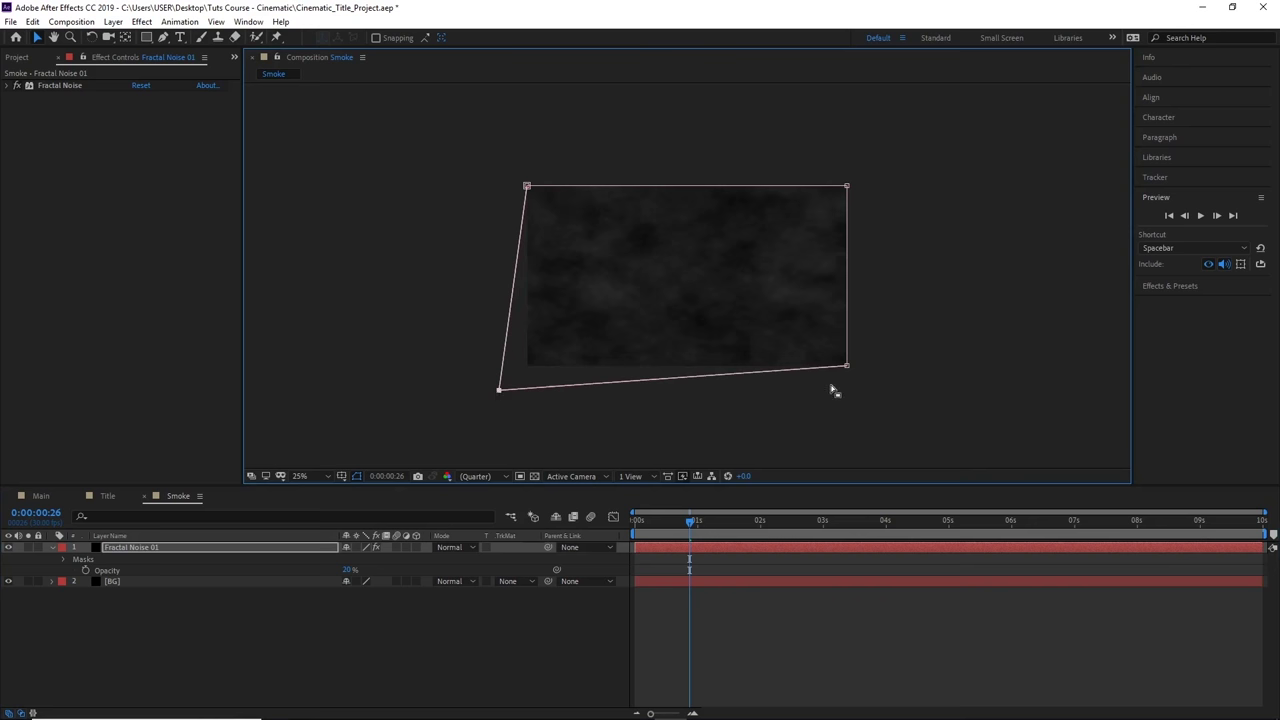
{"action": "left_click_drag", "start_coordinate": [849, 371], "coordinate": [876, 393]}
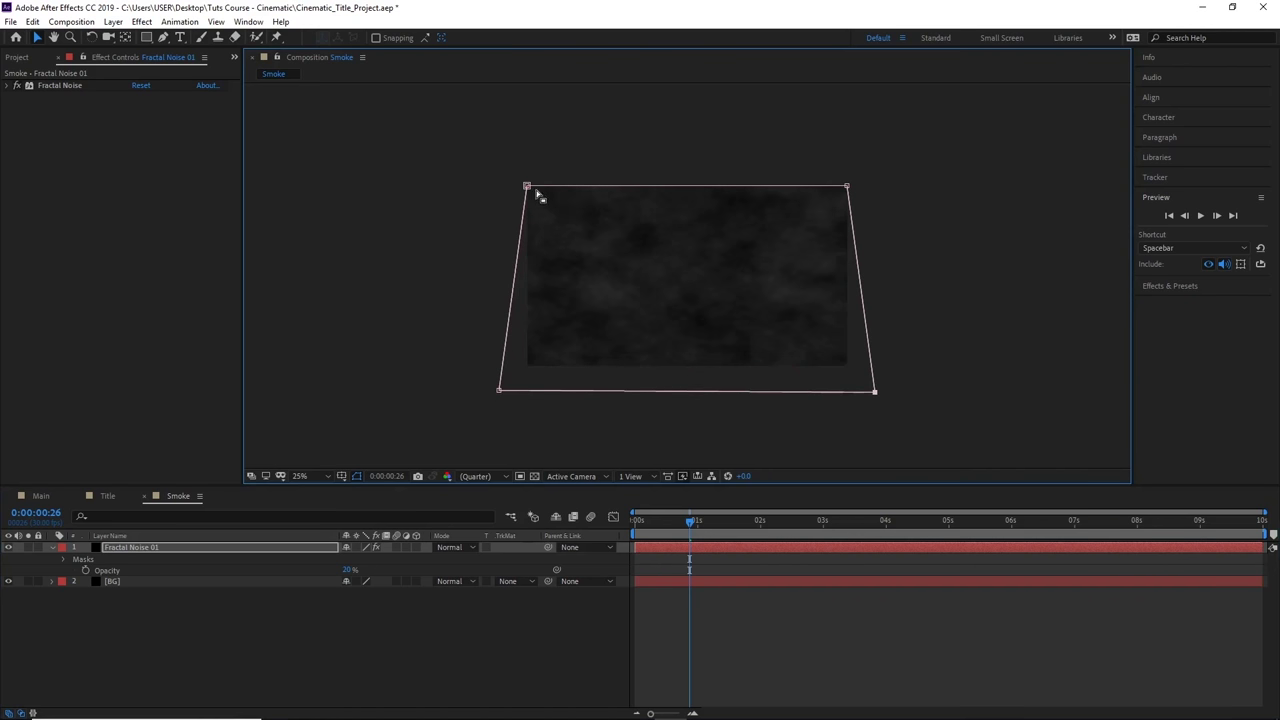
{"action": "left_click_drag", "start_coordinate": [527, 186], "coordinate": [476, 306]}
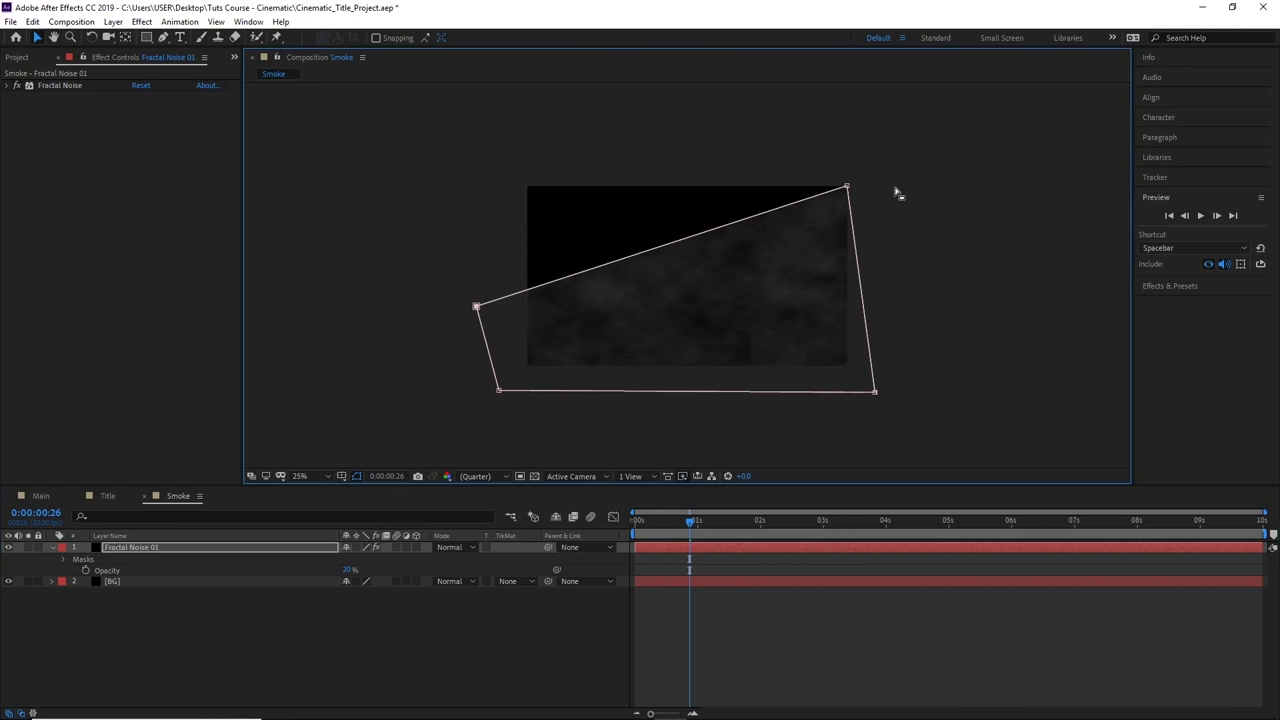
{"action": "left_click_drag", "start_coordinate": [847, 187], "coordinate": [877, 237]}
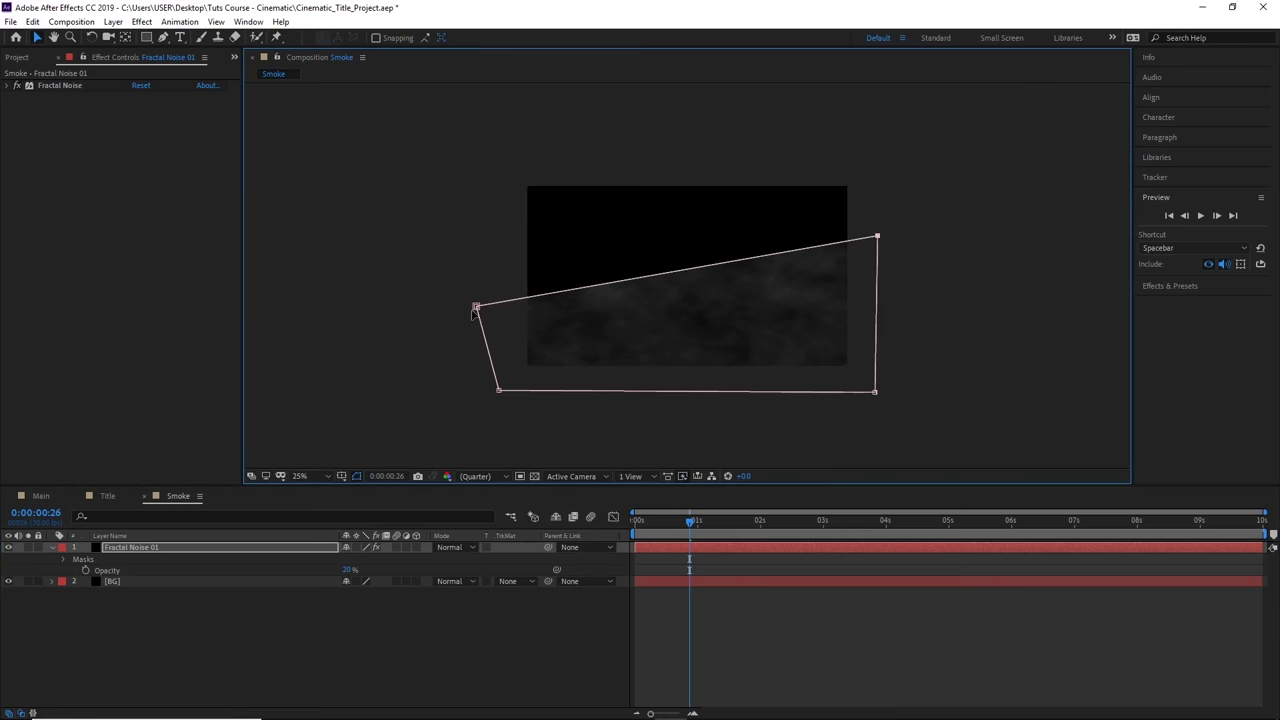
Step: Fine-tune the corners into a diagonal quadrilateral, then select BG to view the result
{"action": "left_click_drag", "start_coordinate": [476, 307], "coordinate": [490, 321]}
{"action": "left_click_drag", "start_coordinate": [878, 238], "coordinate": [879, 224]}
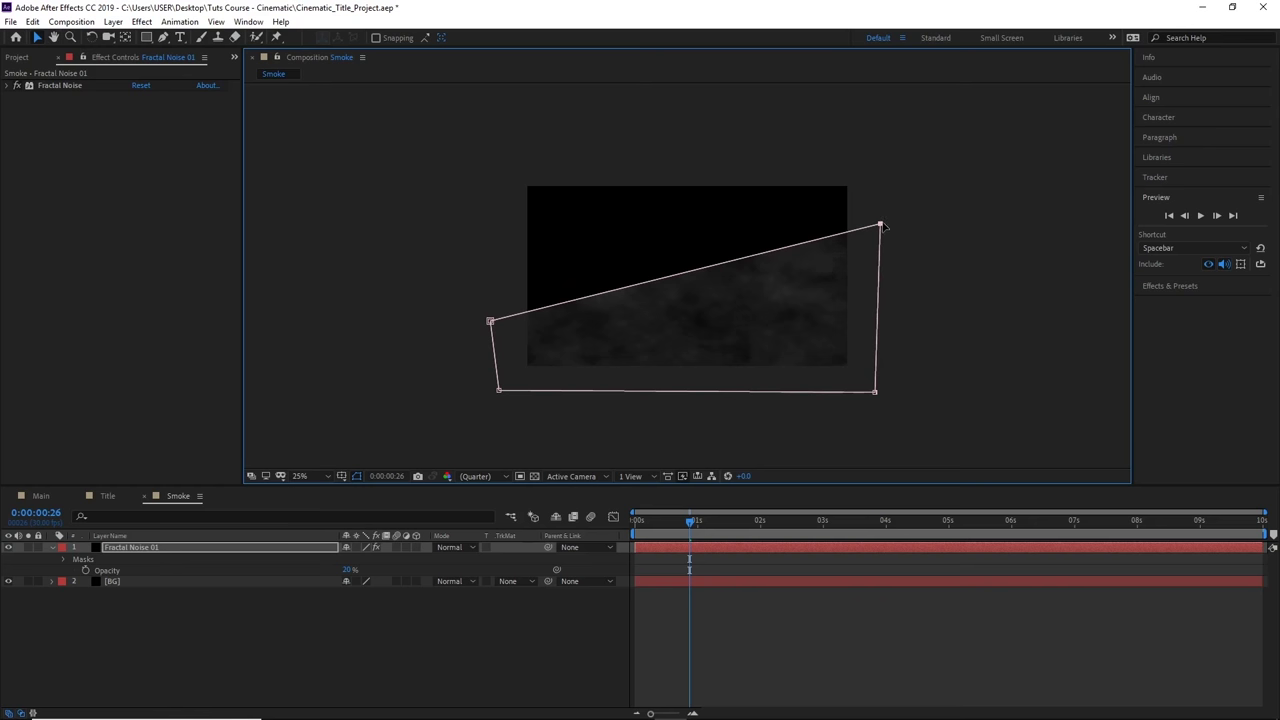
{"action": "left_click_drag", "start_coordinate": [879, 224], "coordinate": [894, 201]}
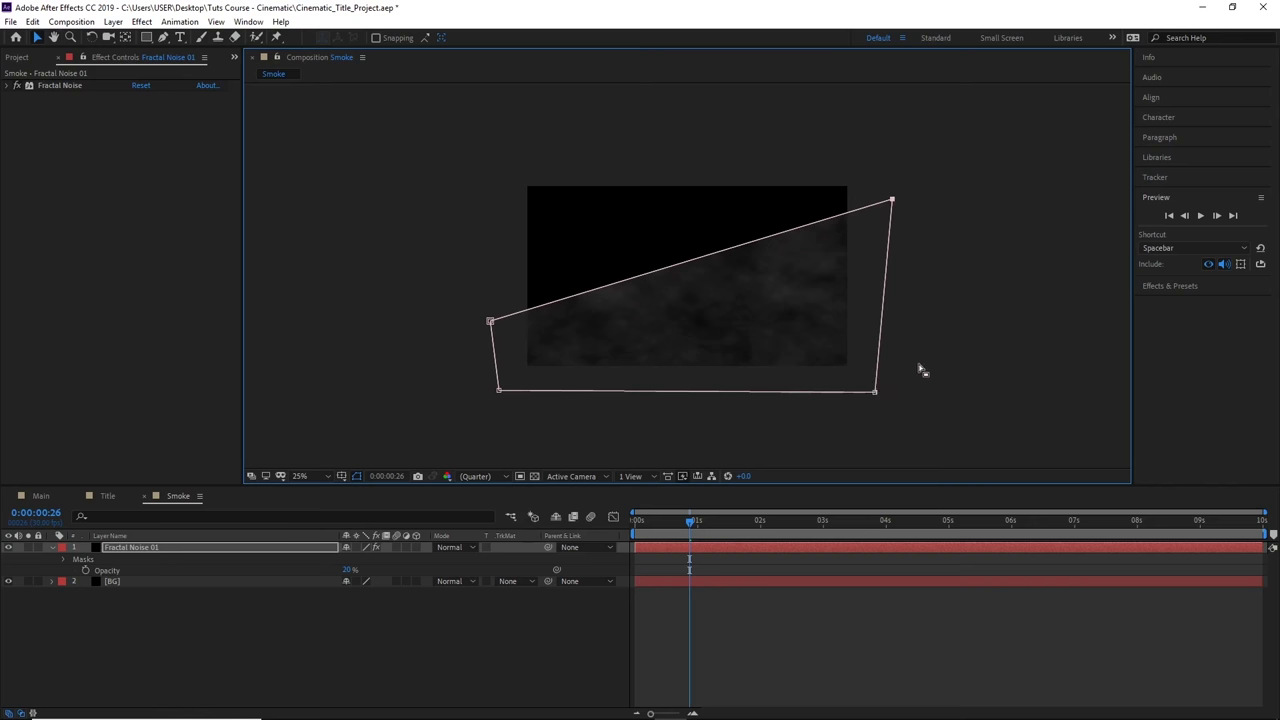
{"action": "left_click_drag", "start_coordinate": [874, 393], "coordinate": [877, 399]}
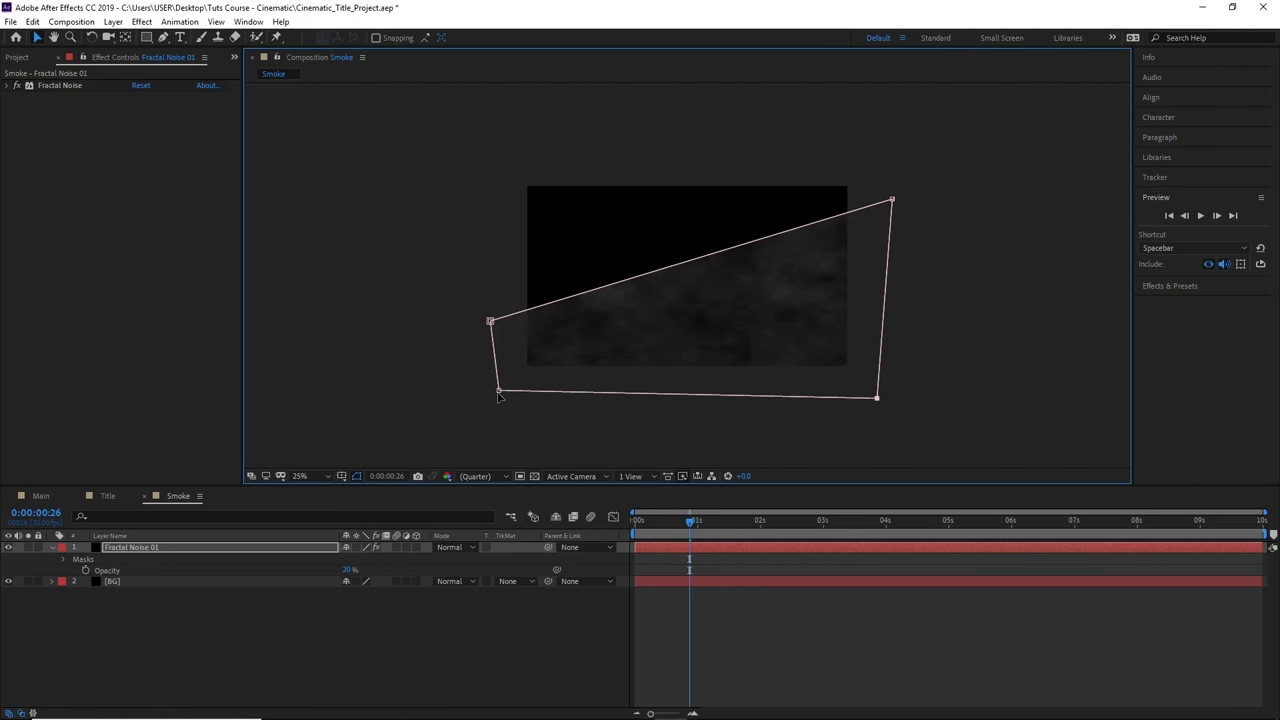
{"action": "left_click_drag", "start_coordinate": [498, 391], "coordinate": [492, 411]}
{"action": "left_click", "coordinate": [140, 548]}
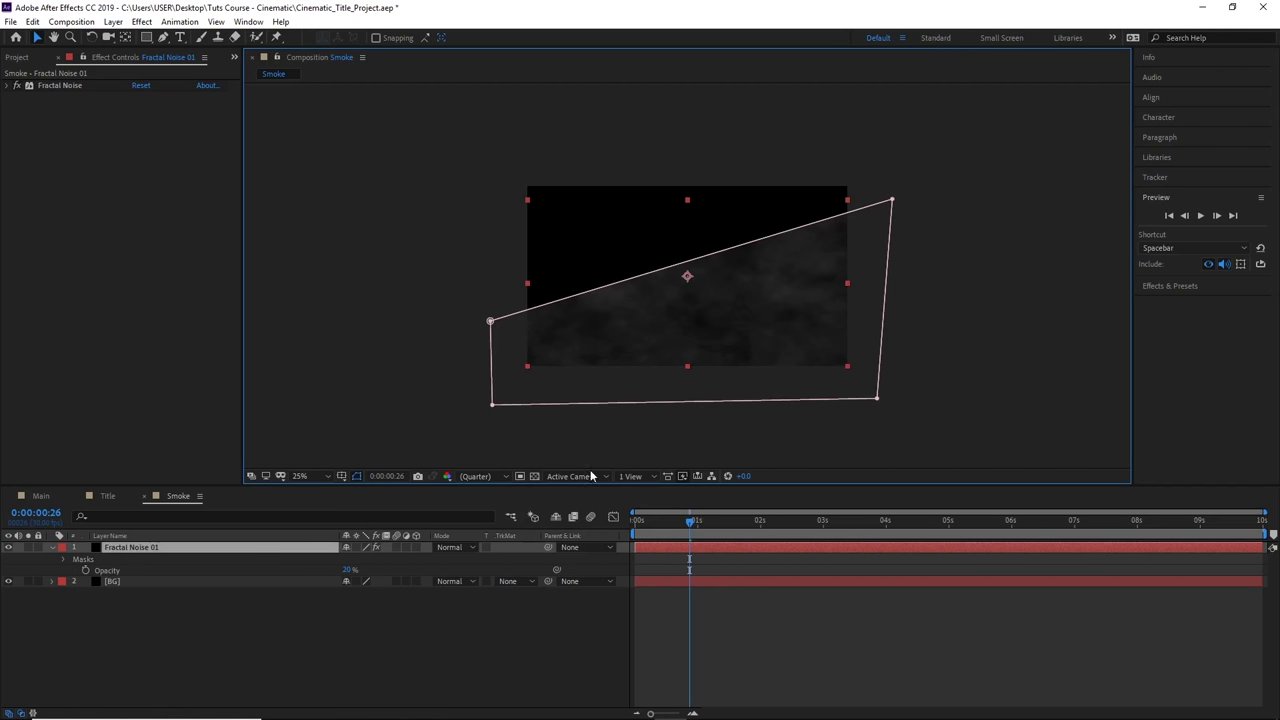
{"action": "left_click", "coordinate": [150, 581]}
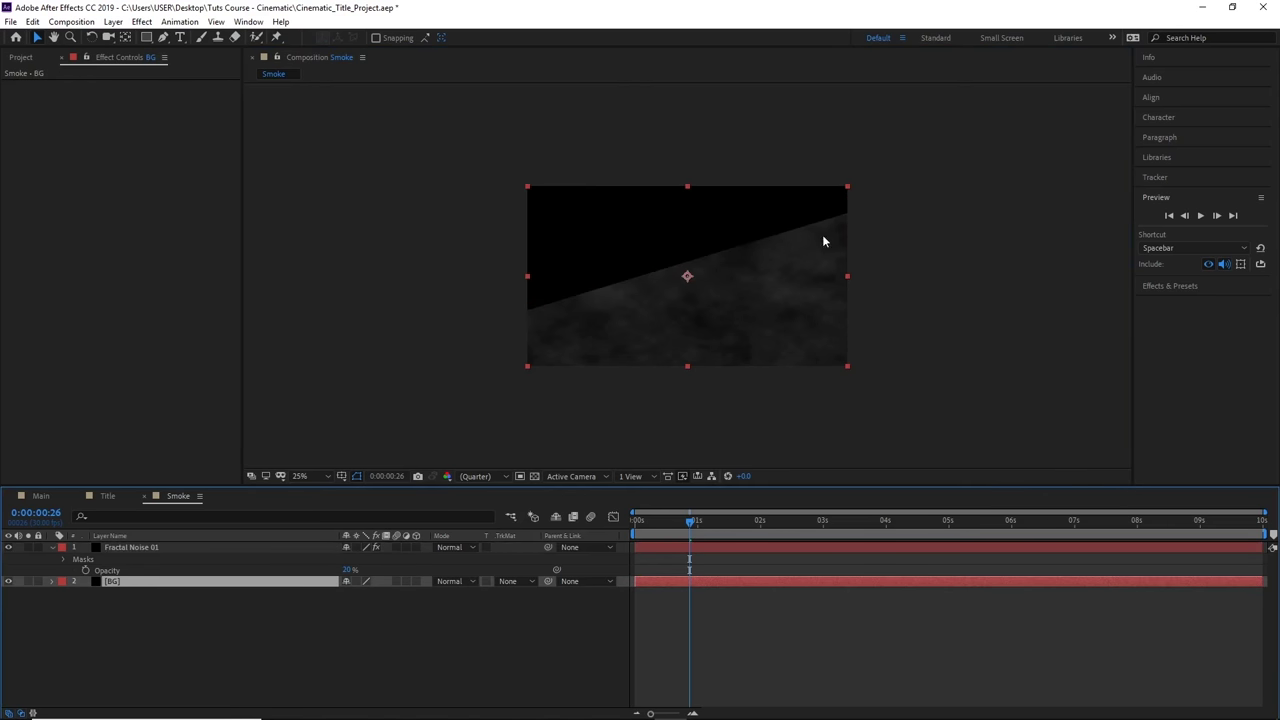
Step: Set Fractal Noise 01's mask feather to 500 pixels and push both lower corners further out
{"action": "left_click", "coordinate": [183, 549]}
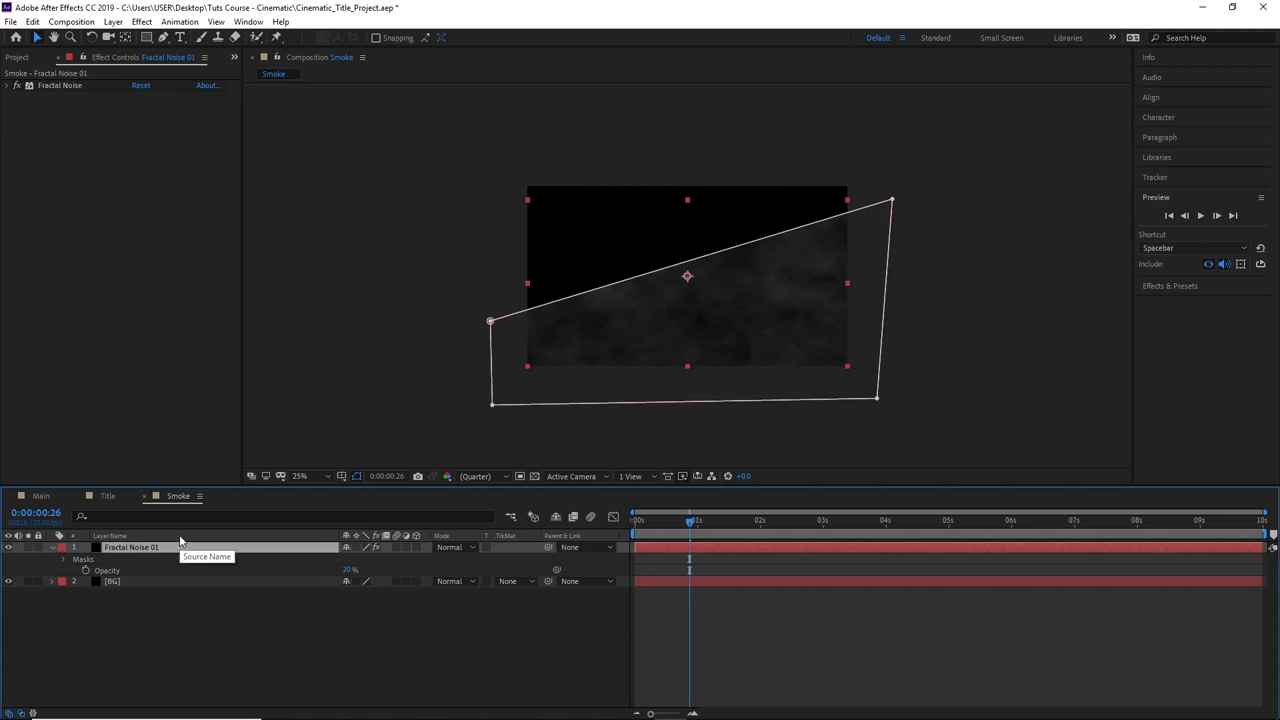
{"action": "key", "text": "f"}
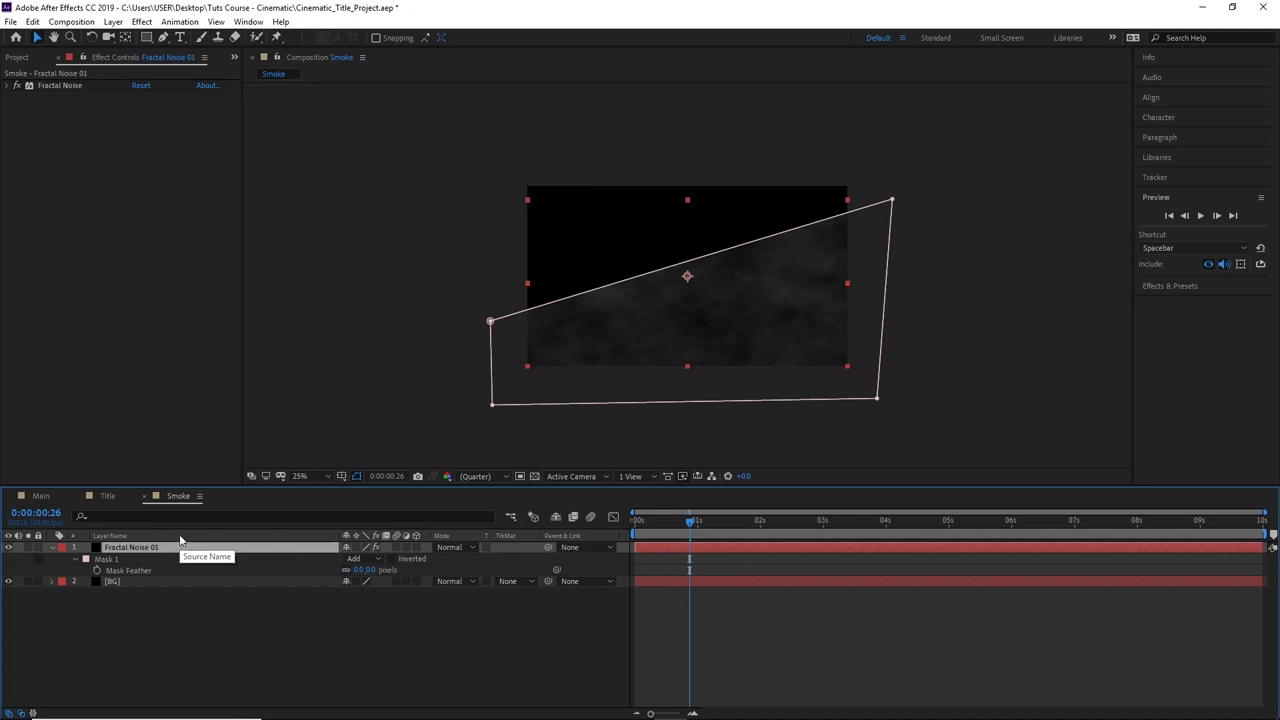
{"action": "left_click_drag", "start_coordinate": [362, 577], "coordinate": [703, 580]}
{"action": "left_click", "coordinate": [366, 570]}
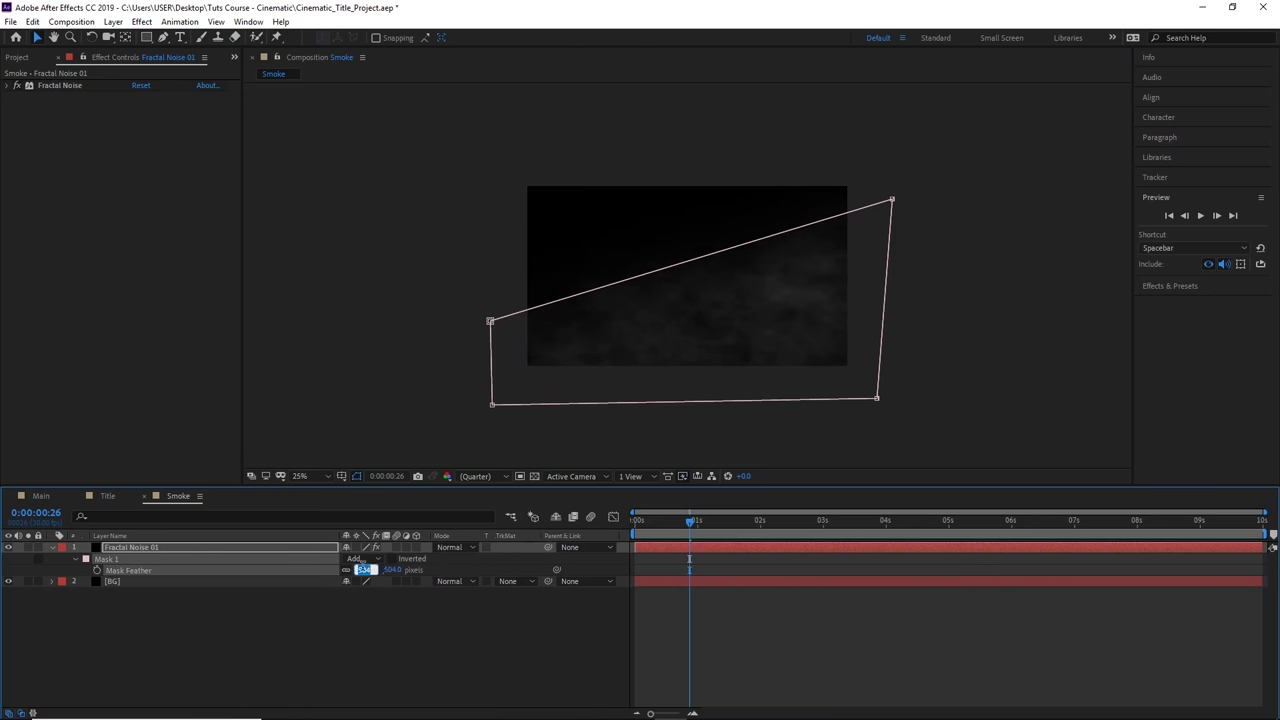
{"action": "type", "text": "500"}
{"action": "key", "text": "Return"}
{"action": "left_click_drag", "start_coordinate": [493, 406], "coordinate": [421, 430]}
{"action": "left_click_drag", "start_coordinate": [877, 400], "coordinate": [917, 428]}
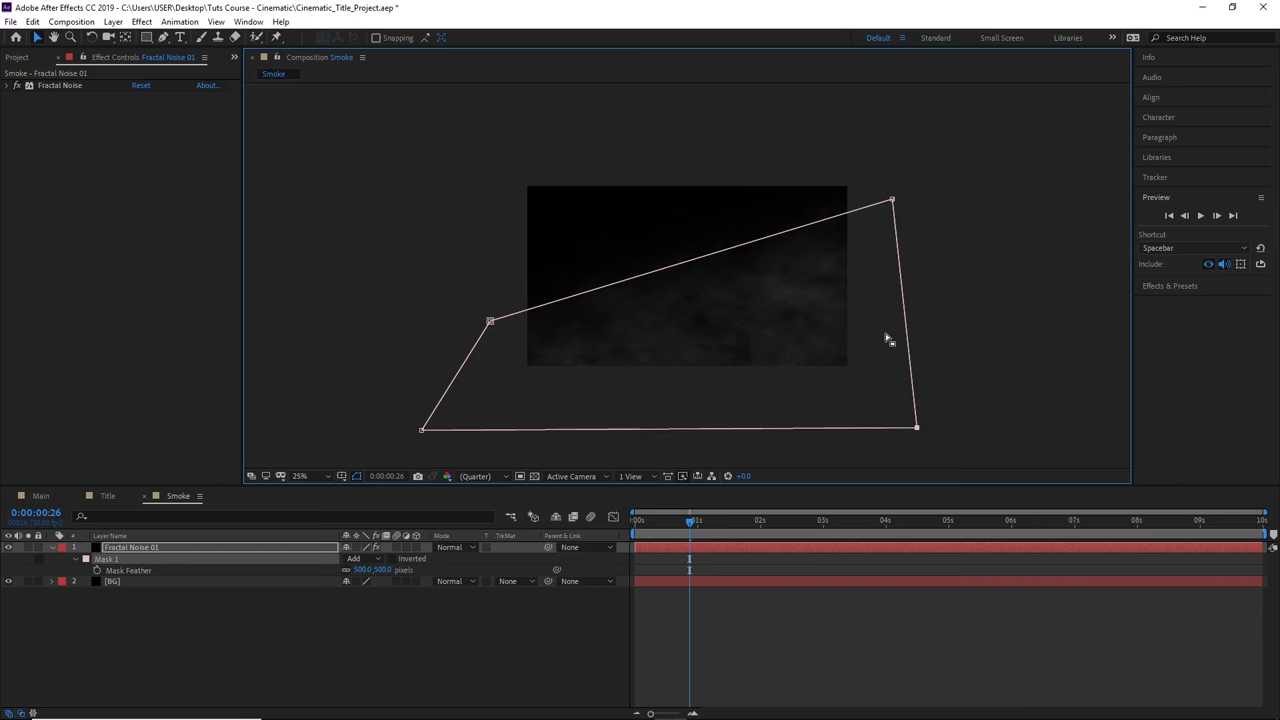
Step: Deselect the mask by selecting BG, then preview the Smoke composition
{"action": "left_click", "coordinate": [198, 547]}
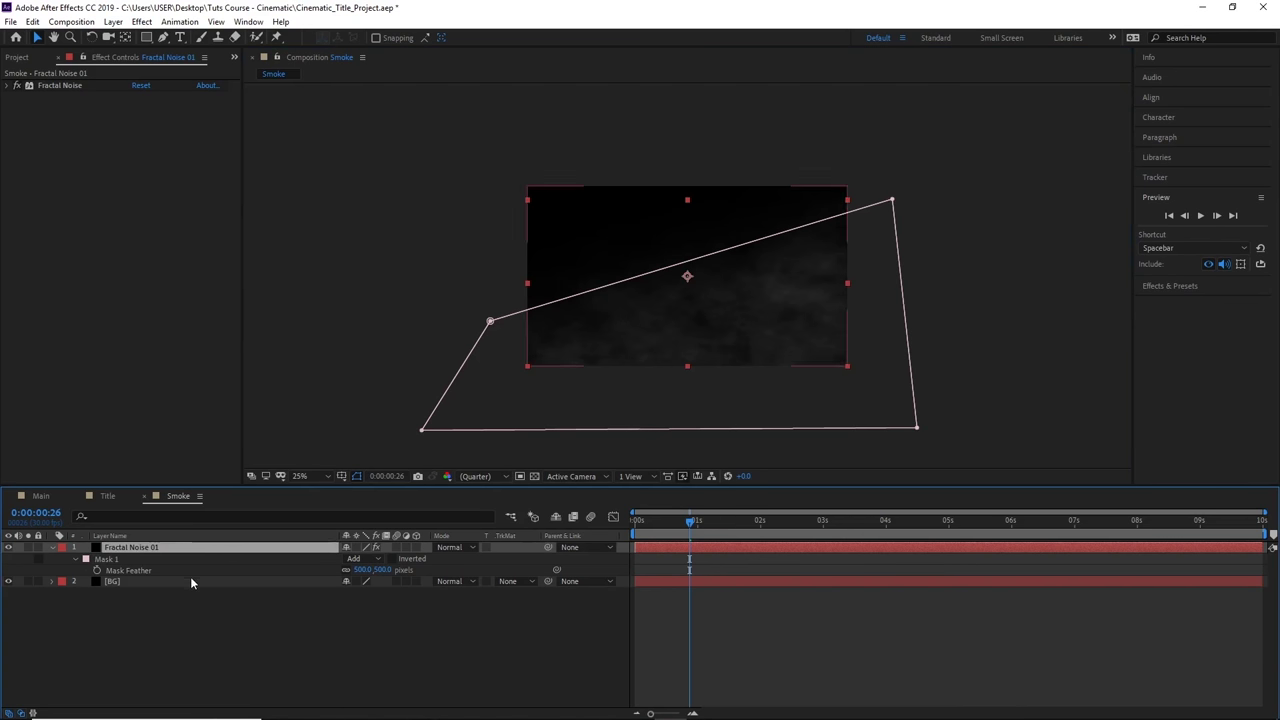
{"action": "left_click", "coordinate": [191, 580]}
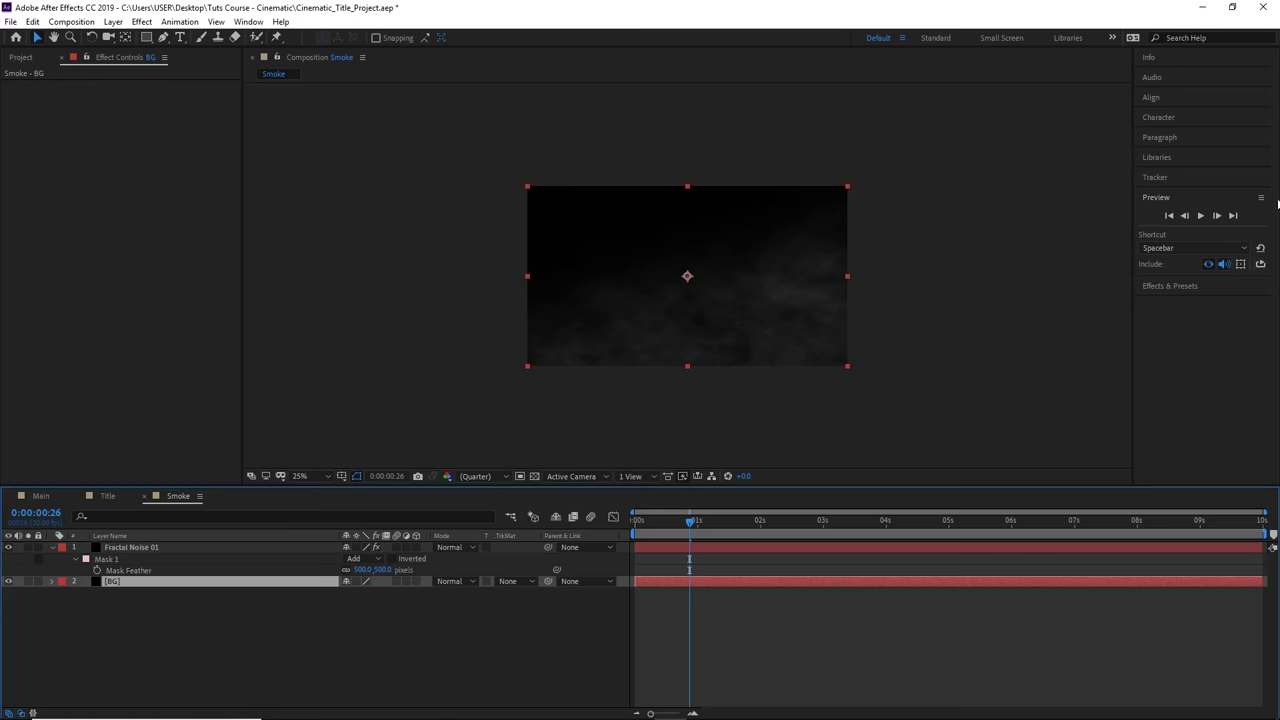
{"action": "left_click", "coordinate": [1200, 215]}
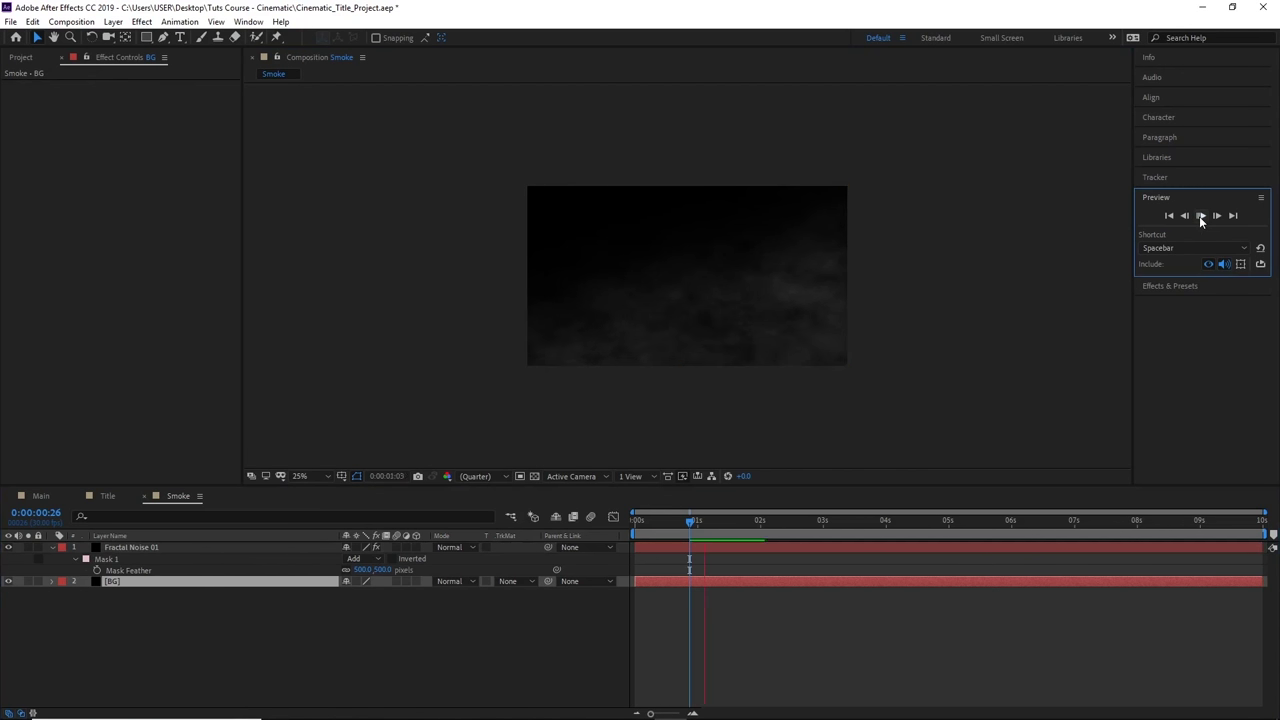